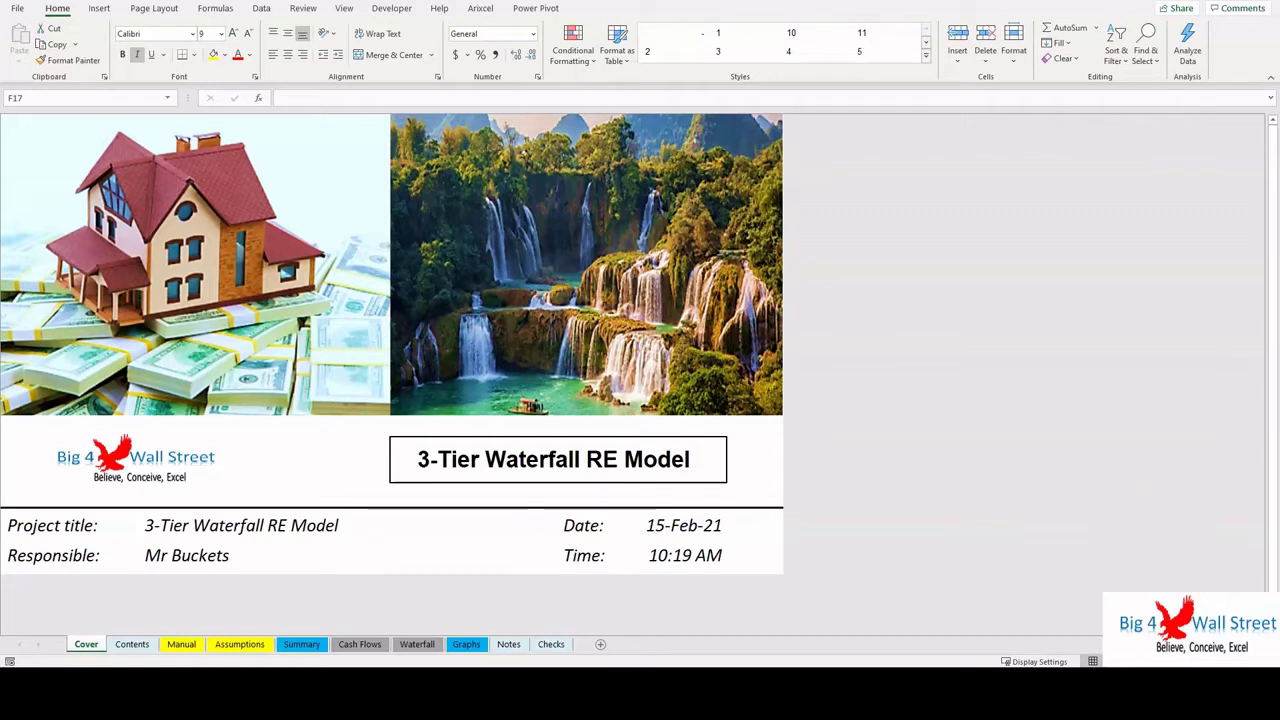
# Step: Select a cell in the Cover sheet's Responsible row, then collapse the ribbon
pyautogui.click(455, 545)
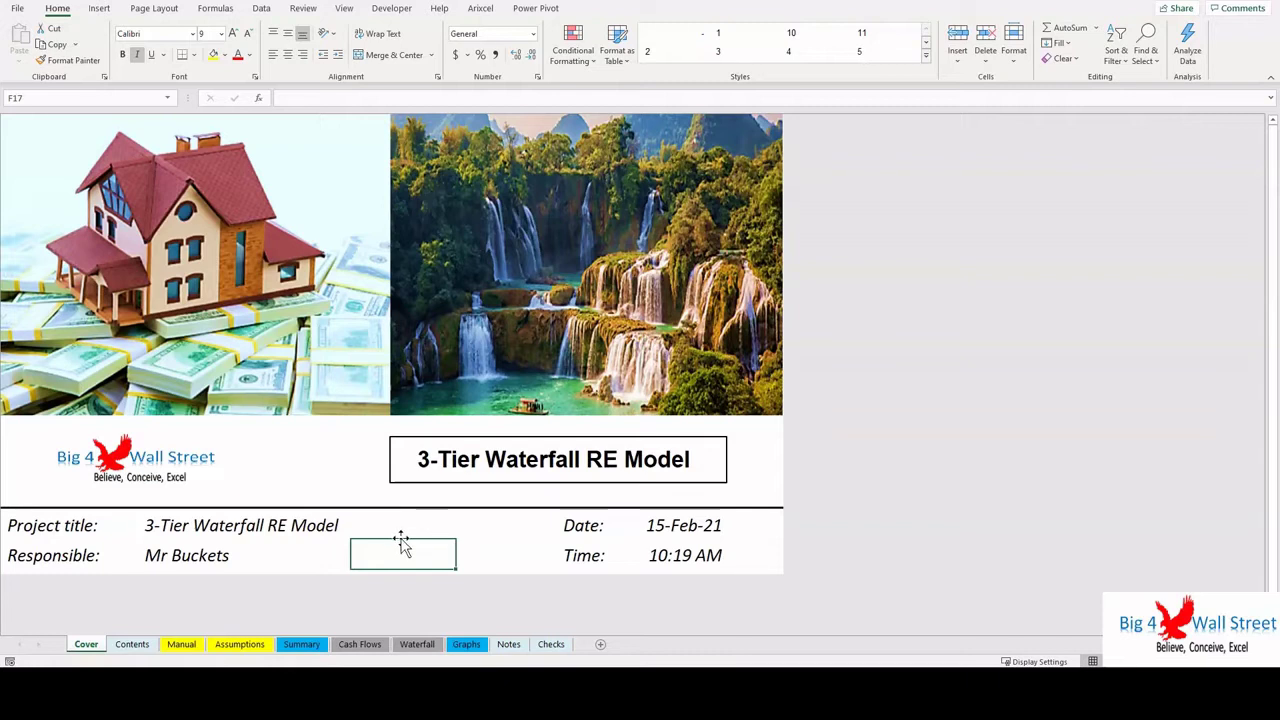
pyautogui.click(419, 546)
pyautogui.click(1269, 78)
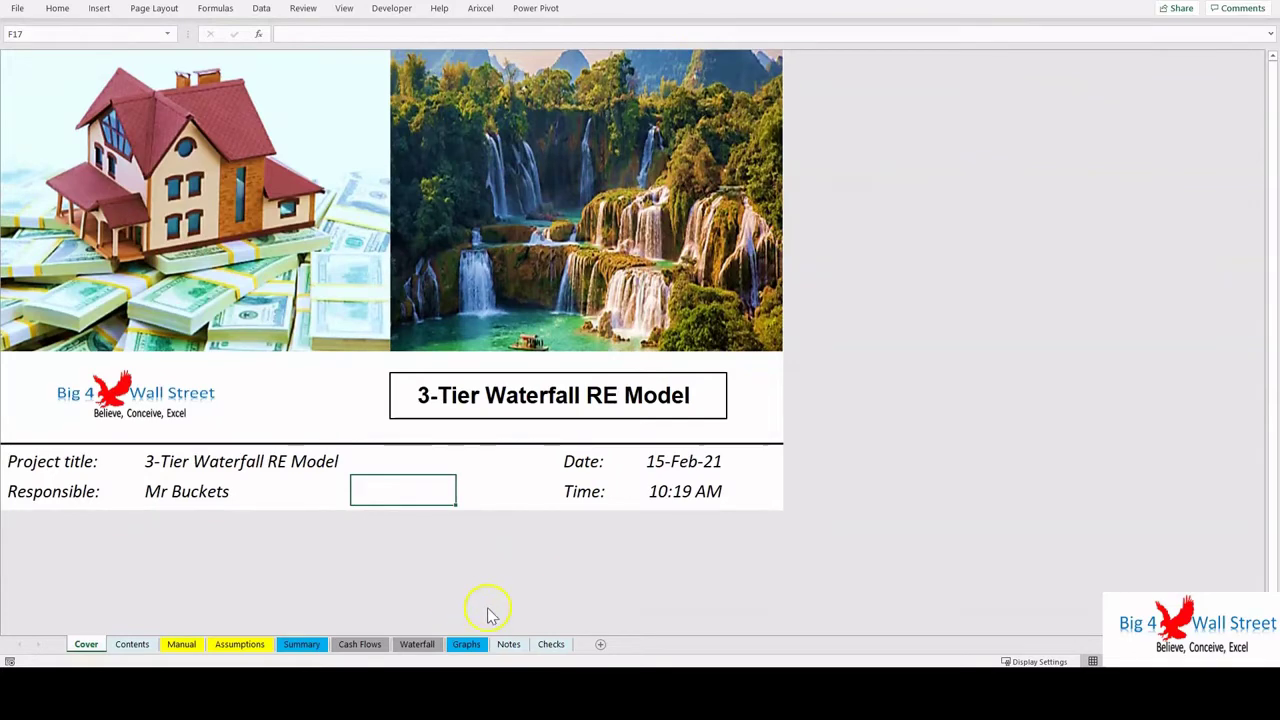
# Step: Switch to the Notes sheet and zoom in on the American and European waterfall notes
pyautogui.click(508, 645)
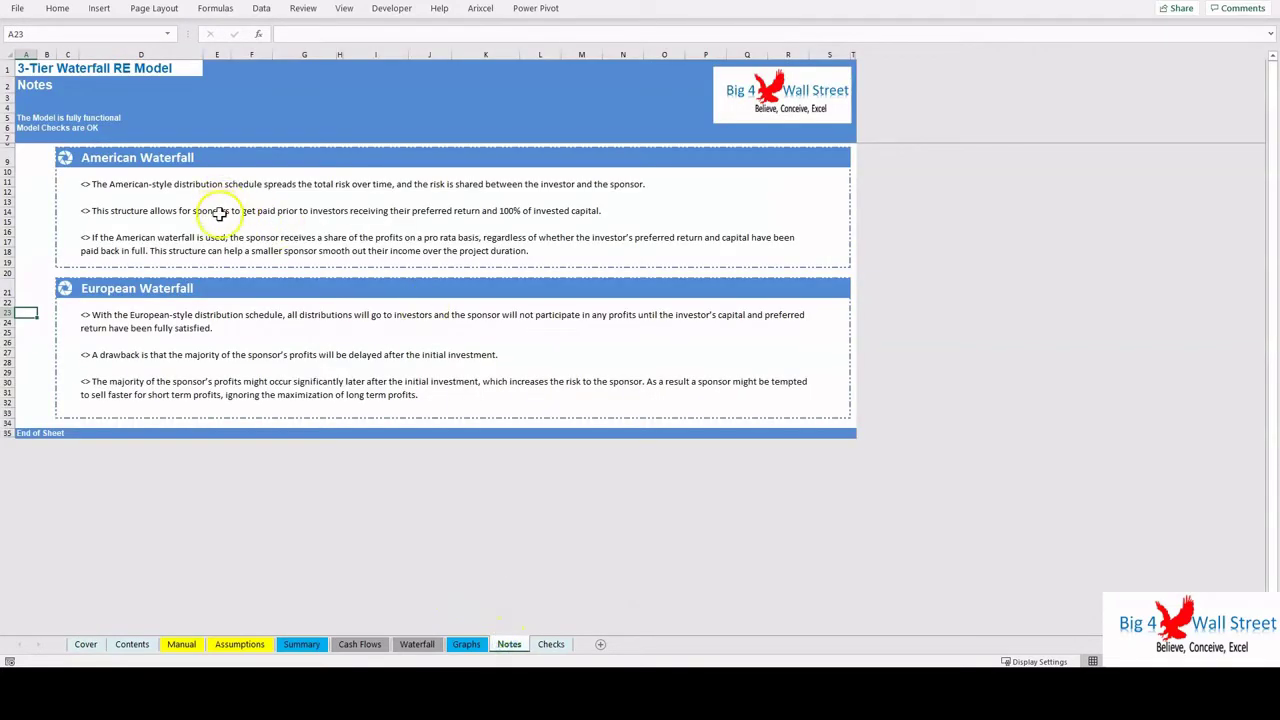
pyautogui.scroll(3, 219, 213)
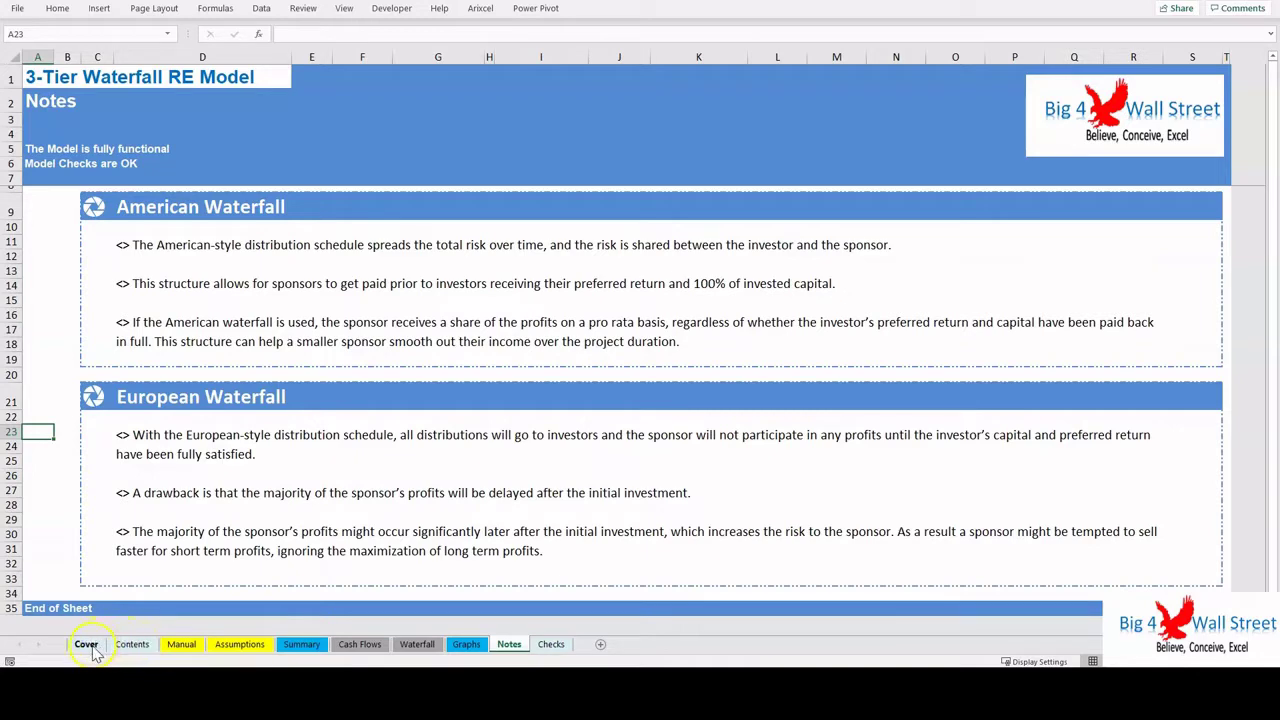
# Step: Jump from the Contents sheet to Assumptions and Cash Flows using its hyperlinks
pyautogui.click(88, 646)
pyautogui.click(128, 650)
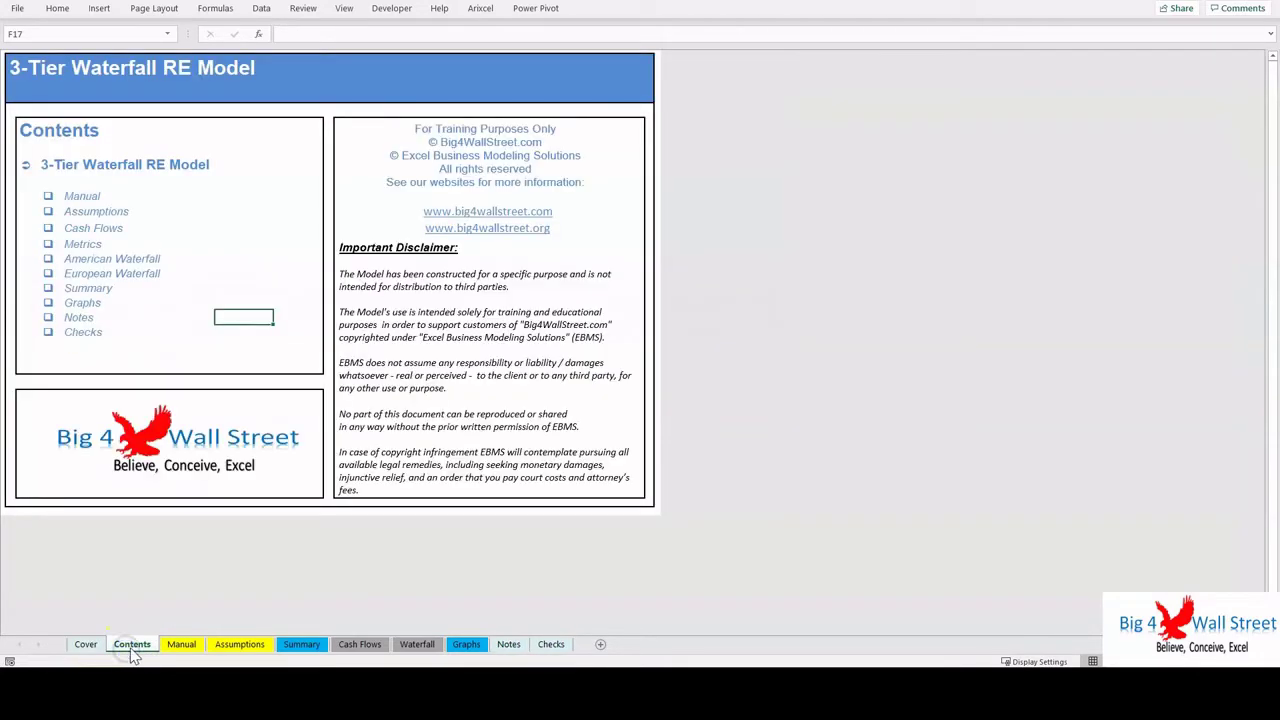
pyautogui.click(84, 210)
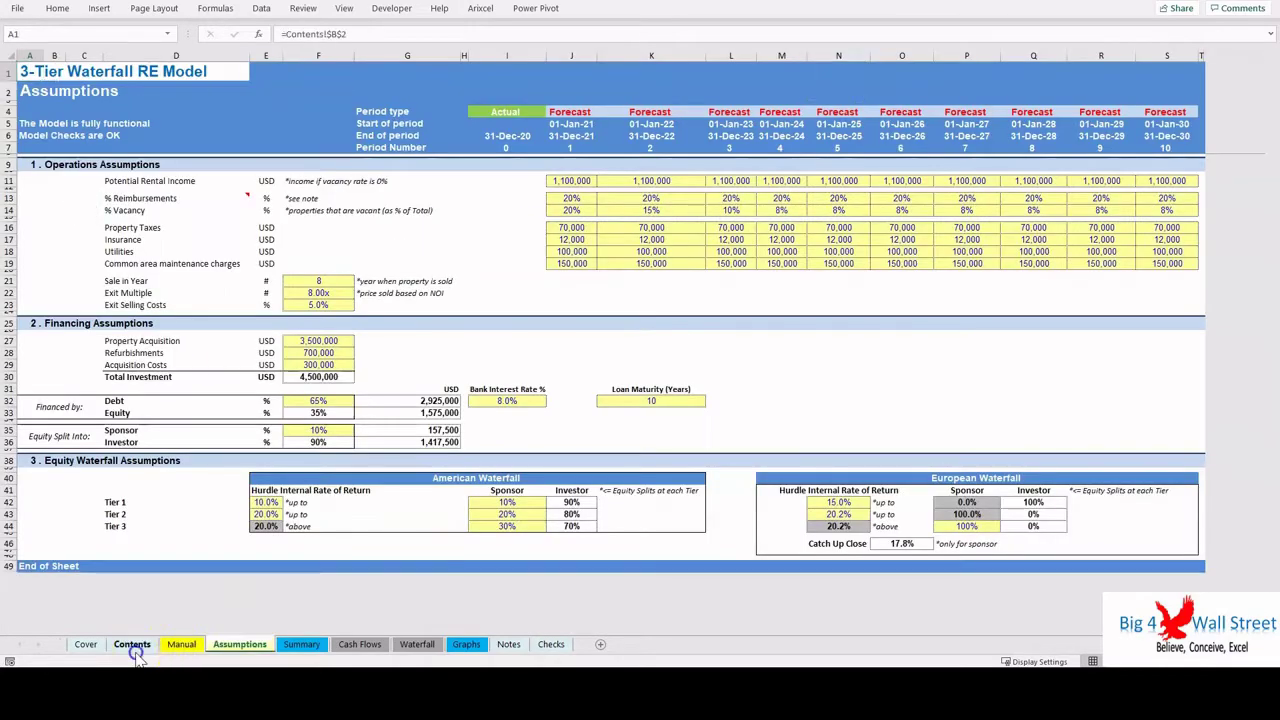
pyautogui.click(132, 644)
pyautogui.click(103, 228)
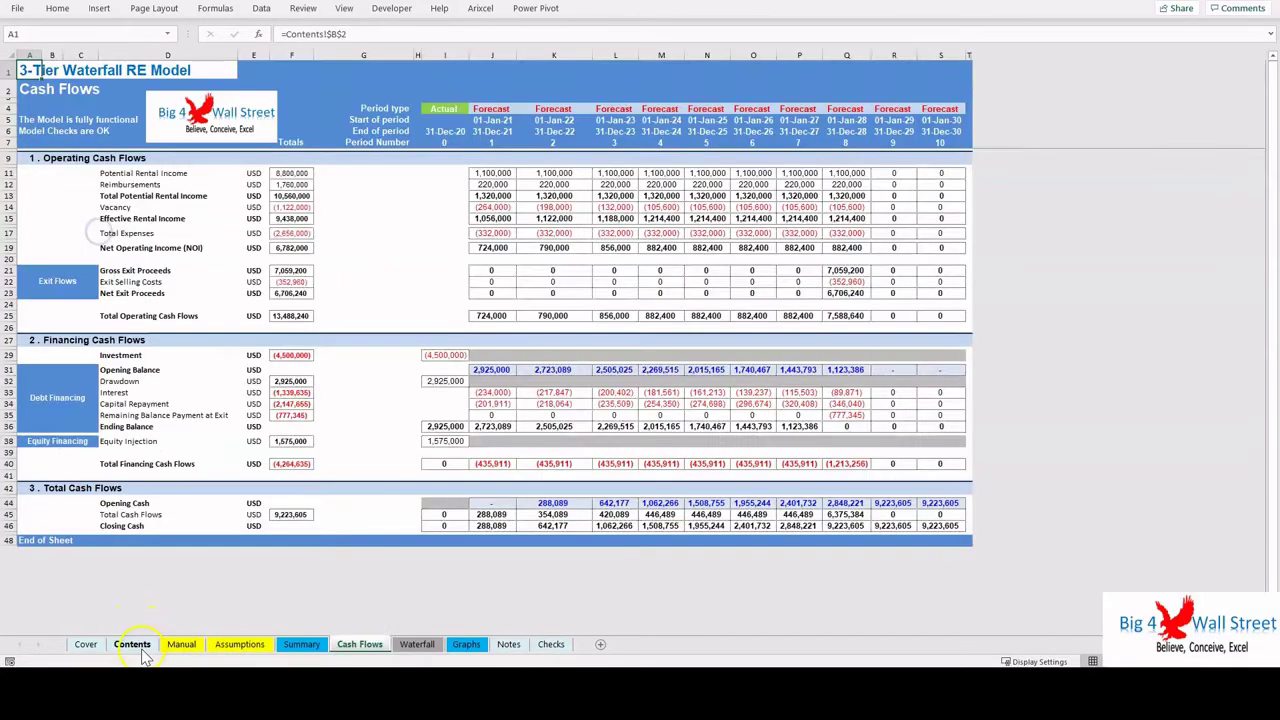
pyautogui.click(132, 644)
# Step: On the Manual sheet, highlight the timeline inputs and the months-in-year and currency inputs
pyautogui.click(181, 644)
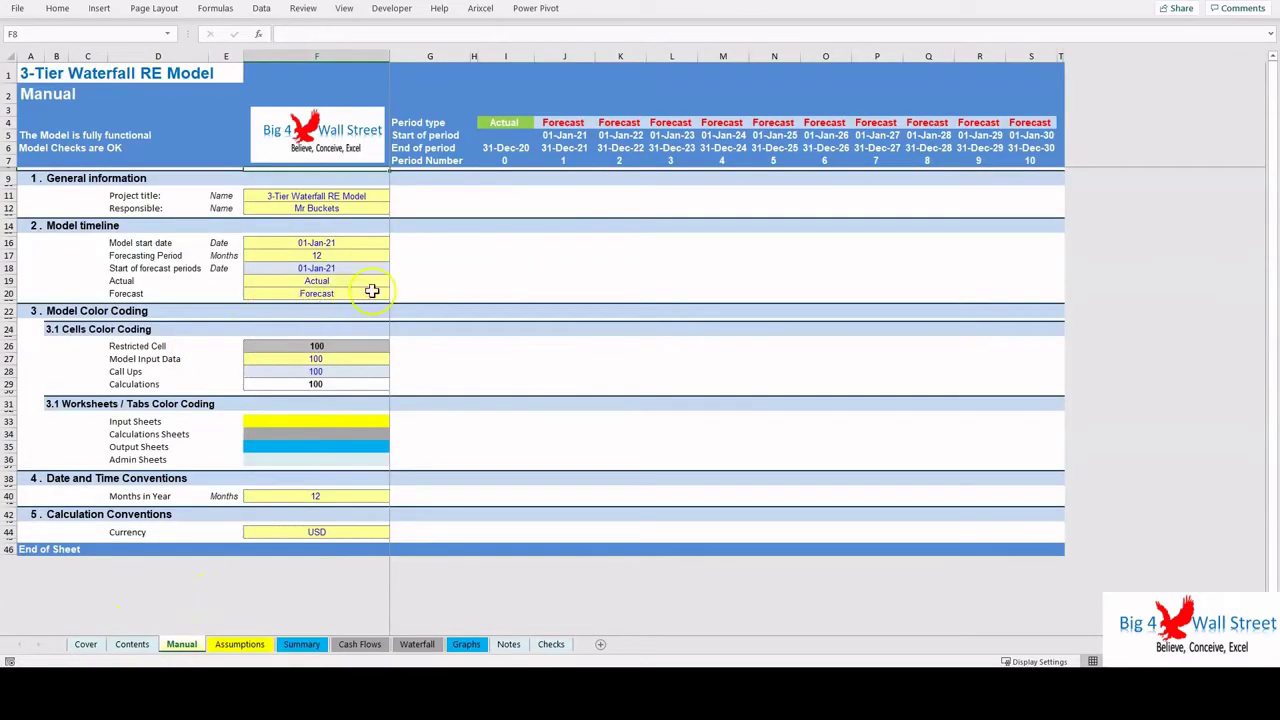
pyautogui.moveTo(326, 200); pyautogui.dragTo(348, 291)
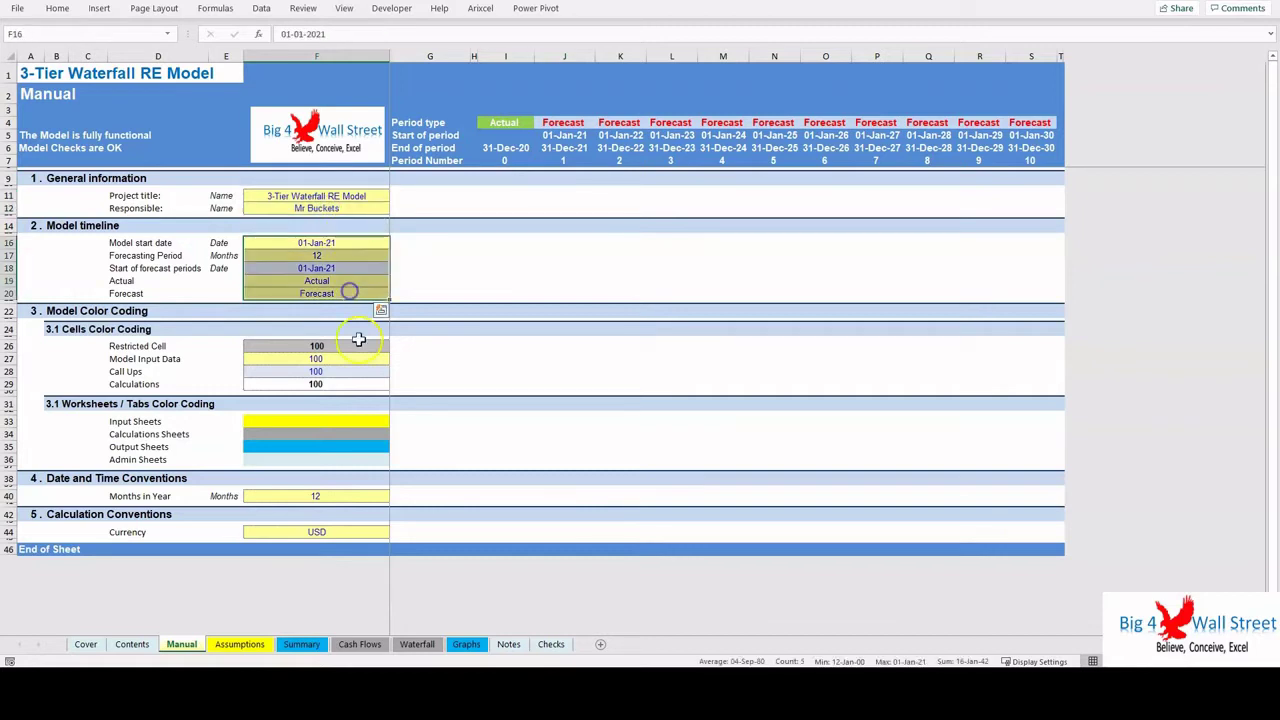
pyautogui.moveTo(326, 493); pyautogui.dragTo(325, 536)
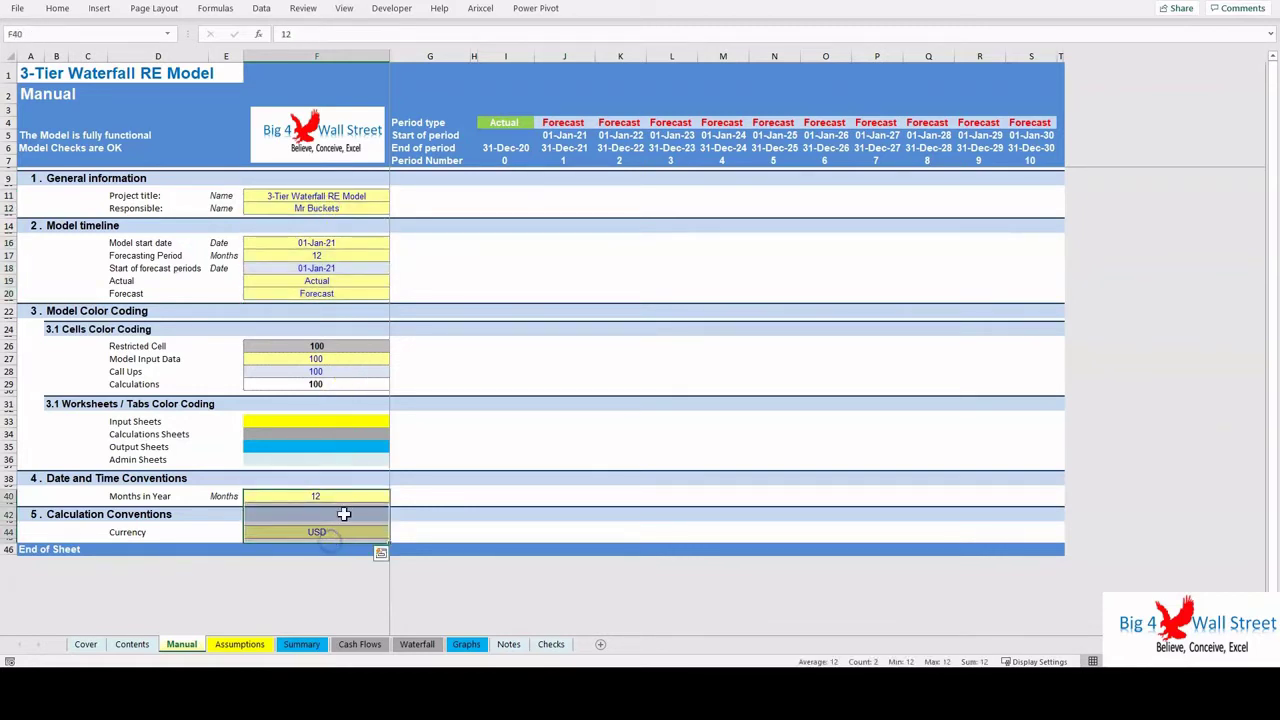
# Step: Step through the Model Input Data, Call Ups, Calculations and Restricted Cell colour examples
pyautogui.click(361, 357)
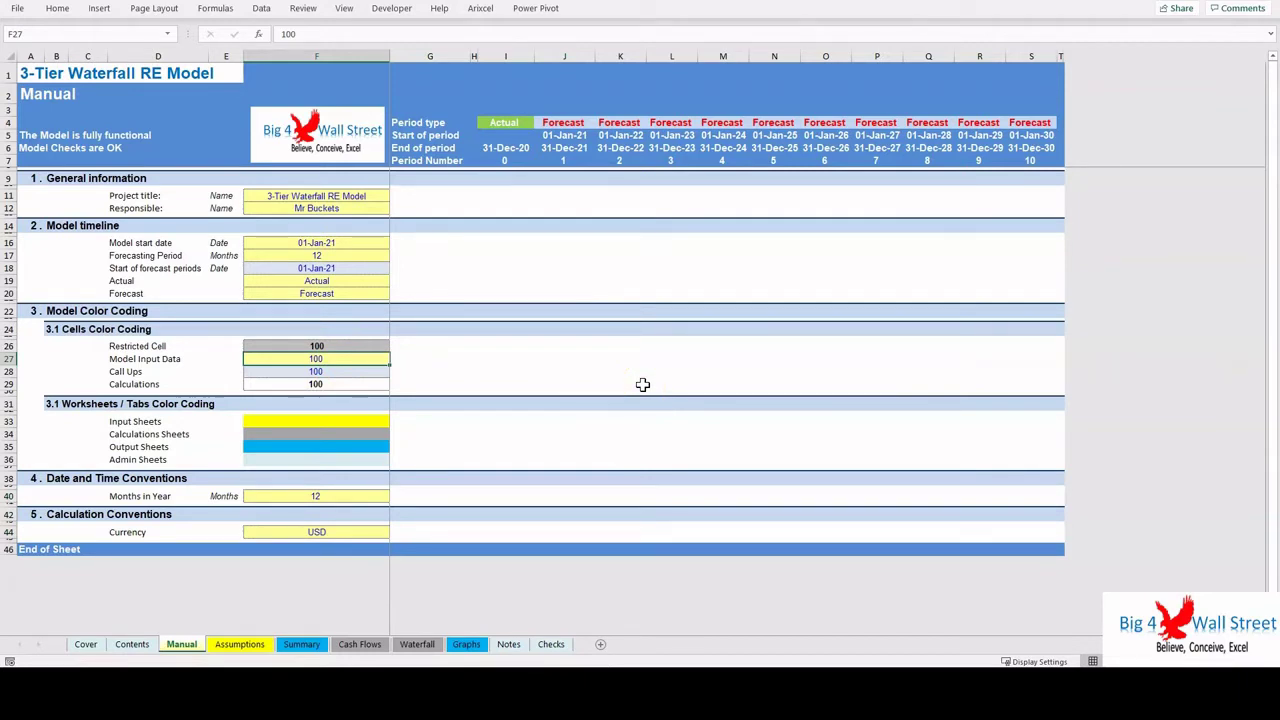
pyautogui.press('Down')
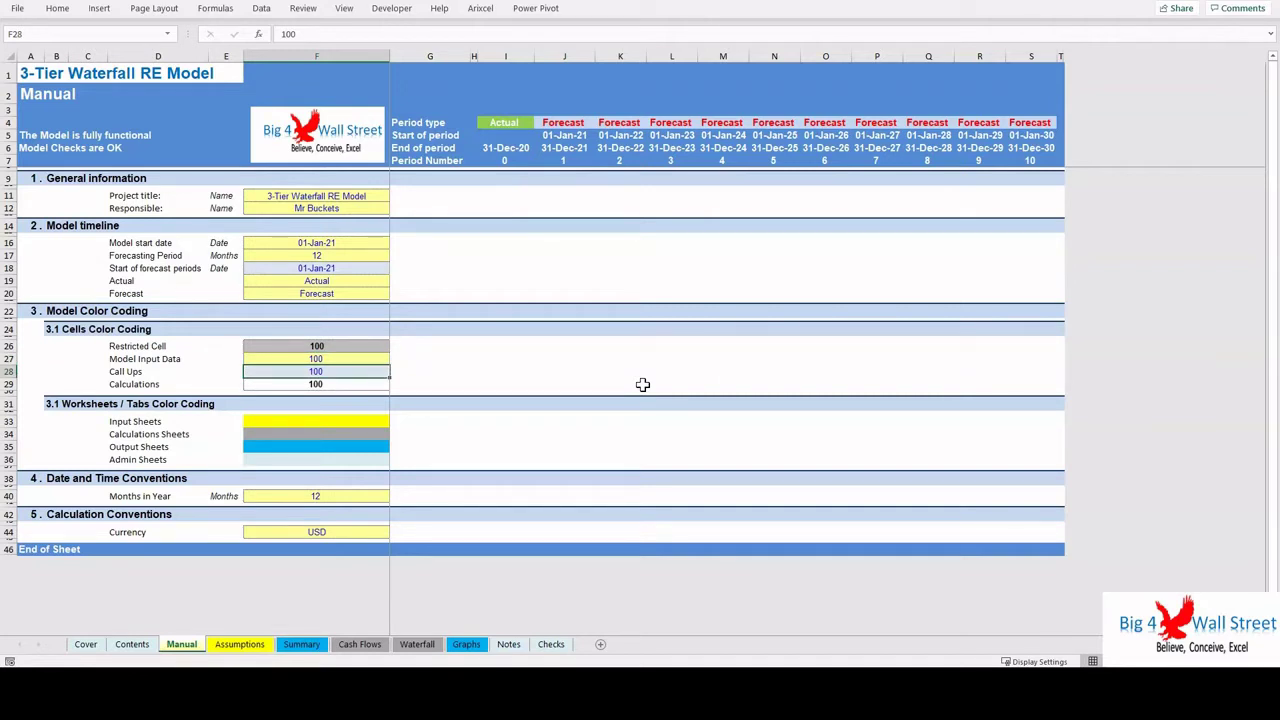
pyautogui.press('Down')
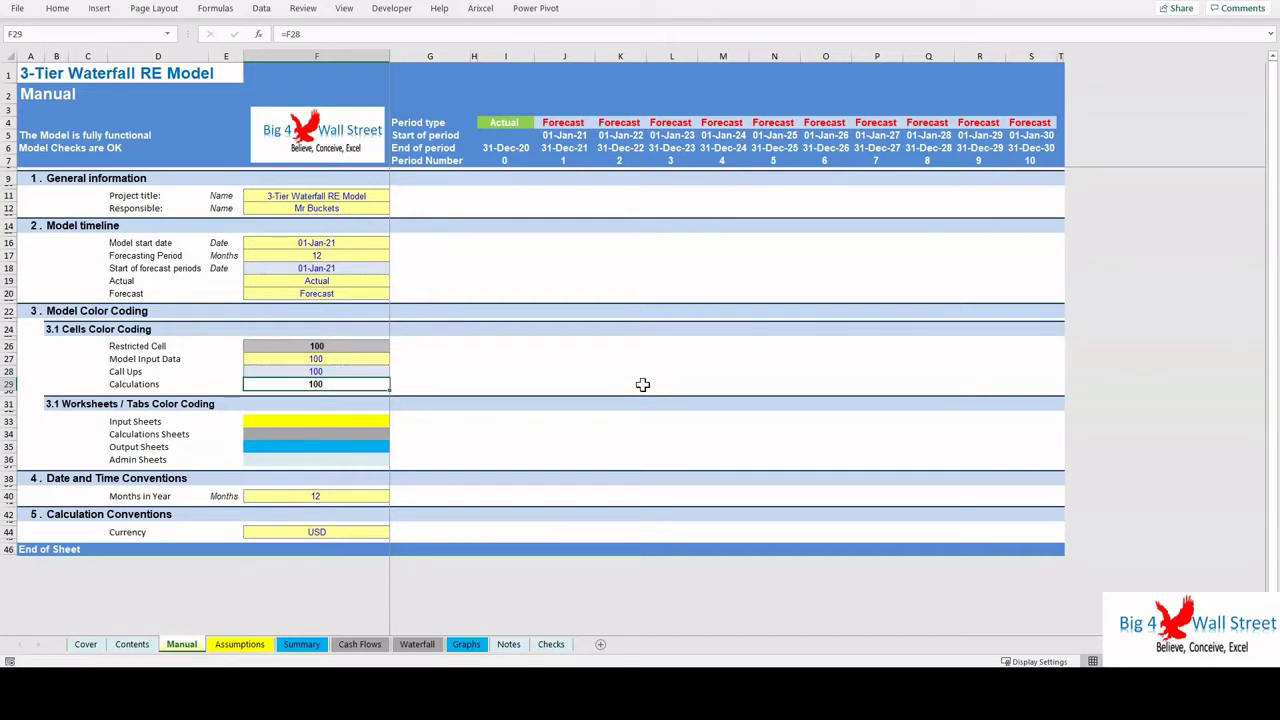
pyautogui.press('Up')
pyautogui.press('Up')
pyautogui.press('Up')
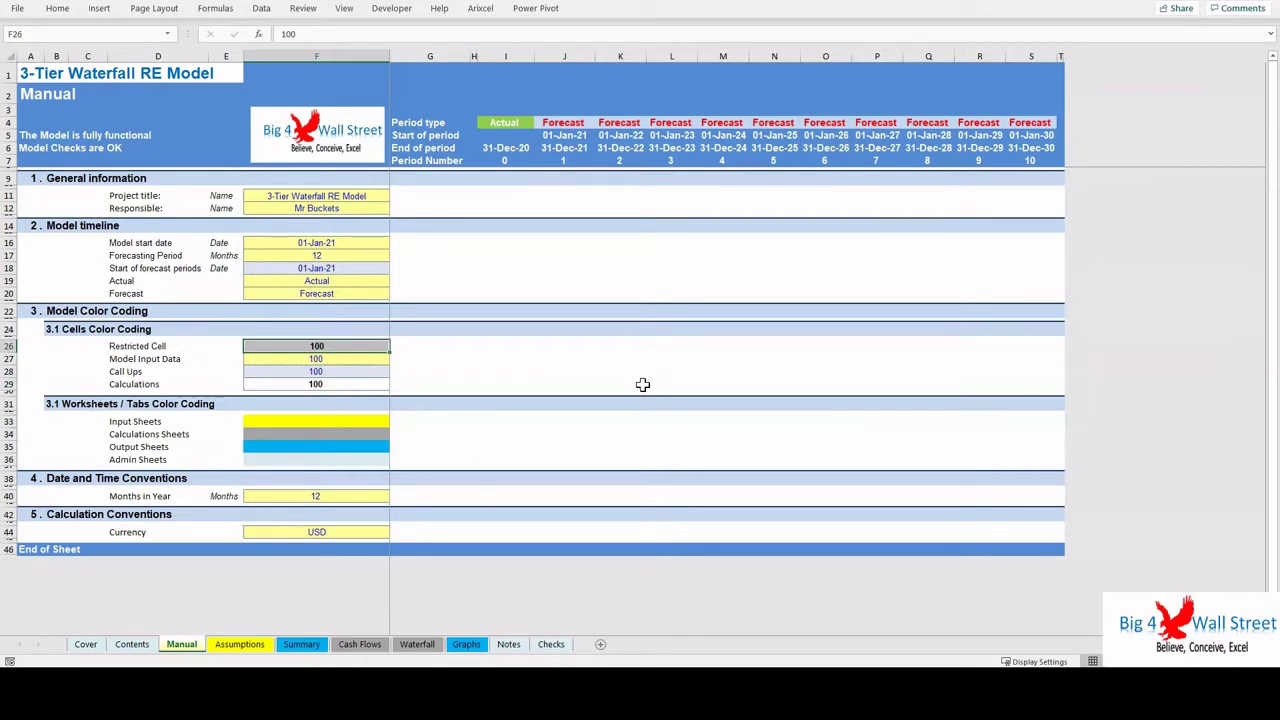
# Step: Step through the Input, Calculations, Output and Admin sheet colour swatches, then move to Assumptions
pyautogui.press('Down')
pyautogui.press('Down')
pyautogui.press('Down')
pyautogui.press('Down')
pyautogui.press('Down')
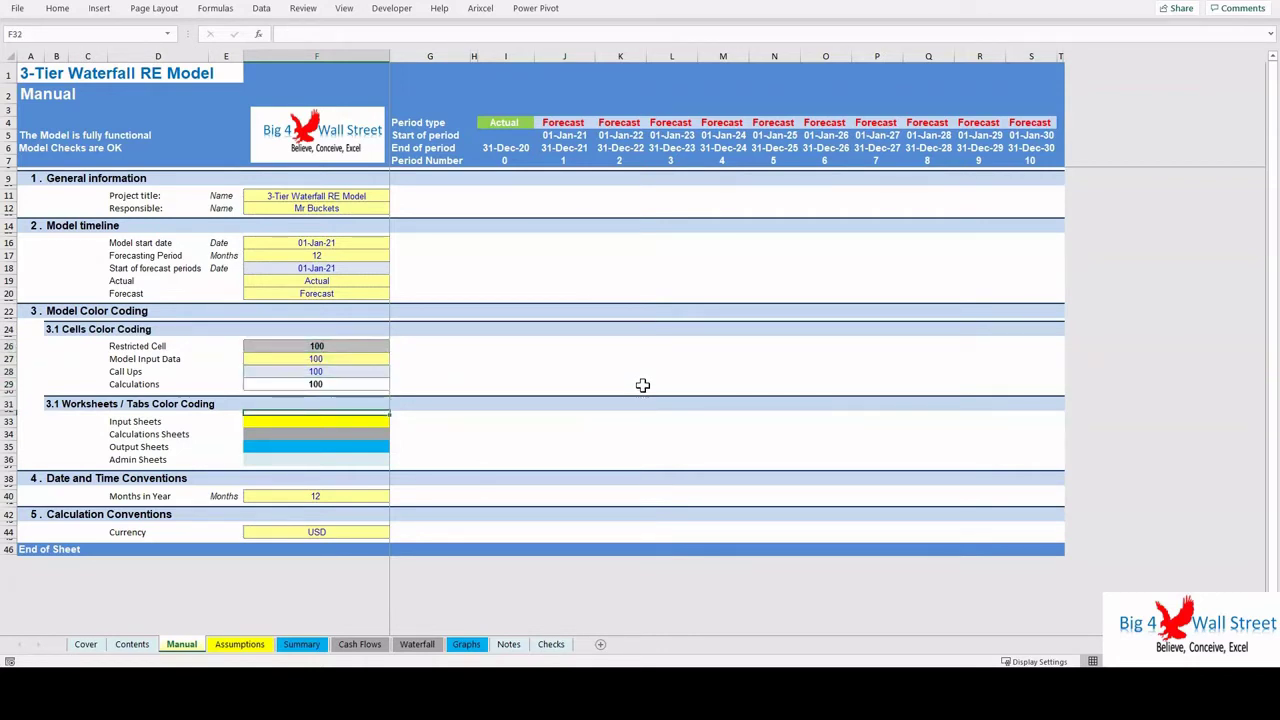
pyautogui.press('Down')
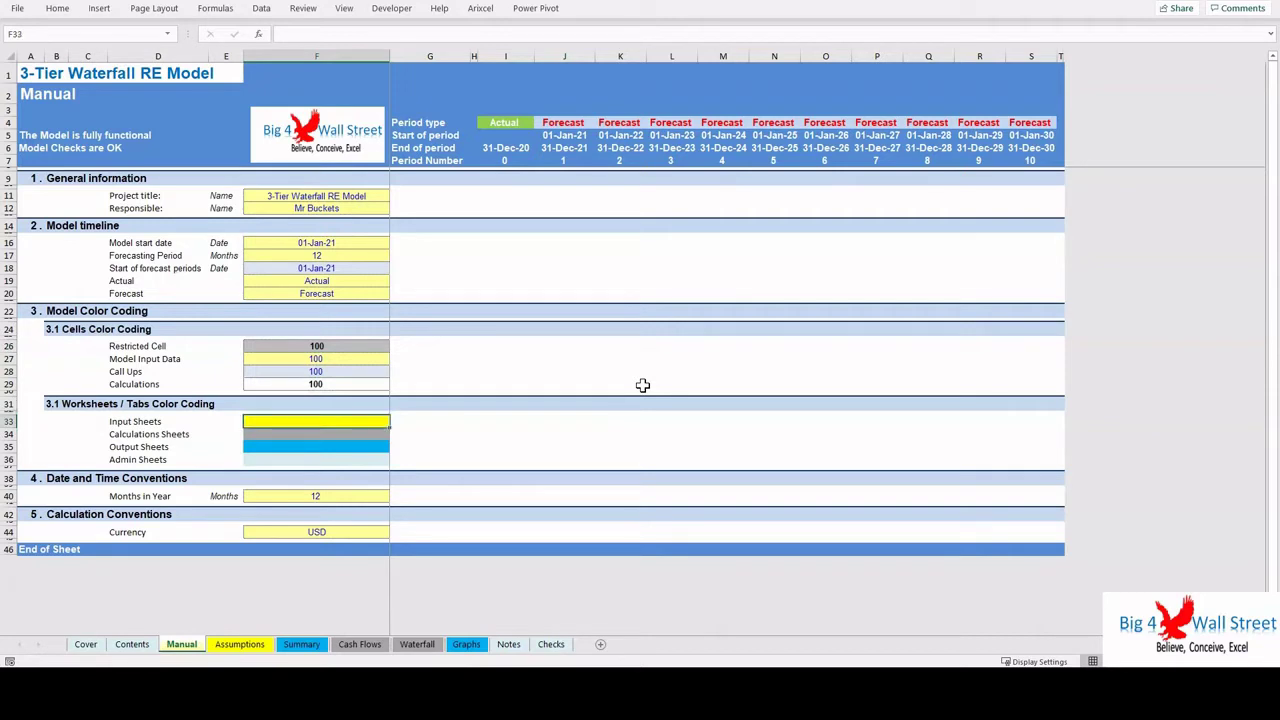
pyautogui.press('Down')
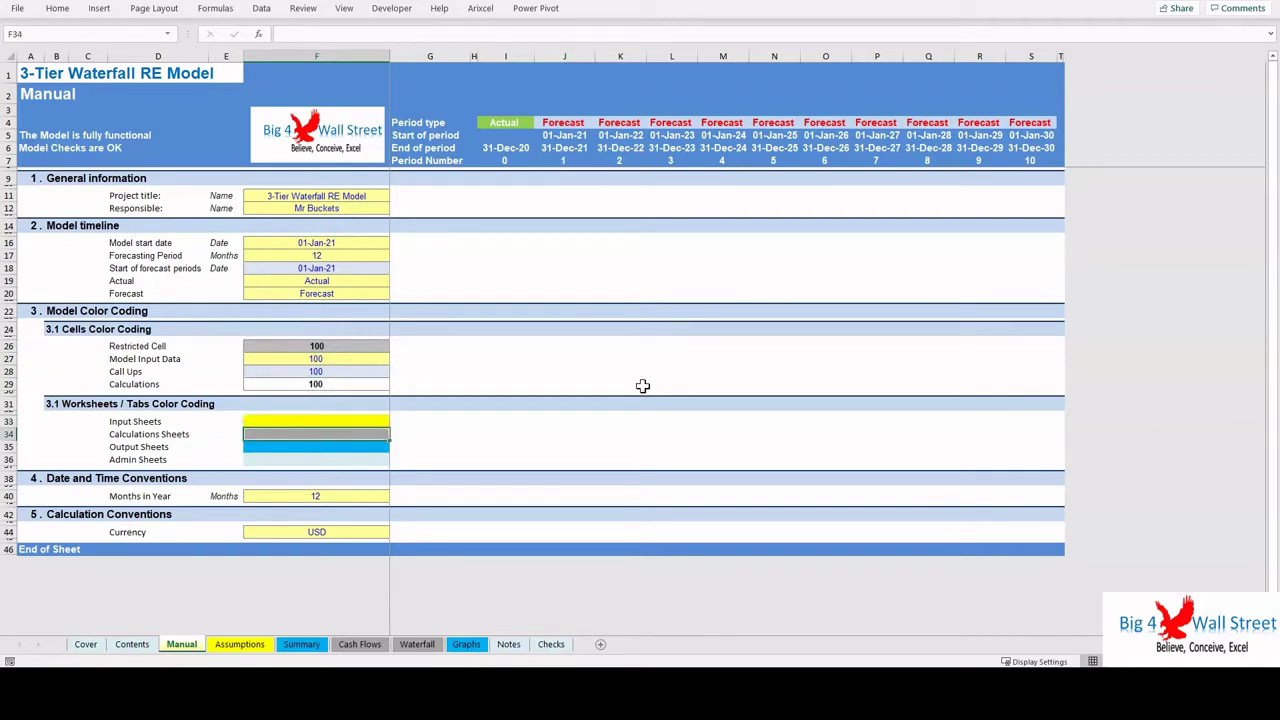
pyautogui.press('Down')
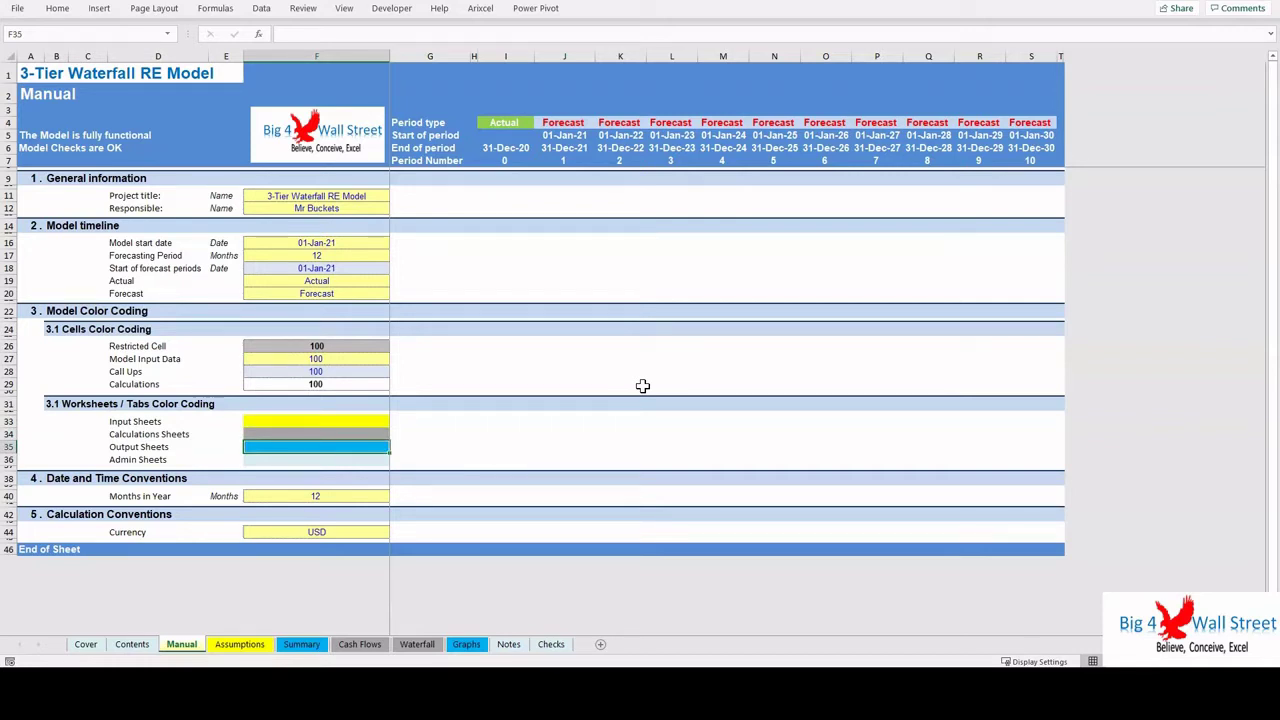
pyautogui.press('Down')
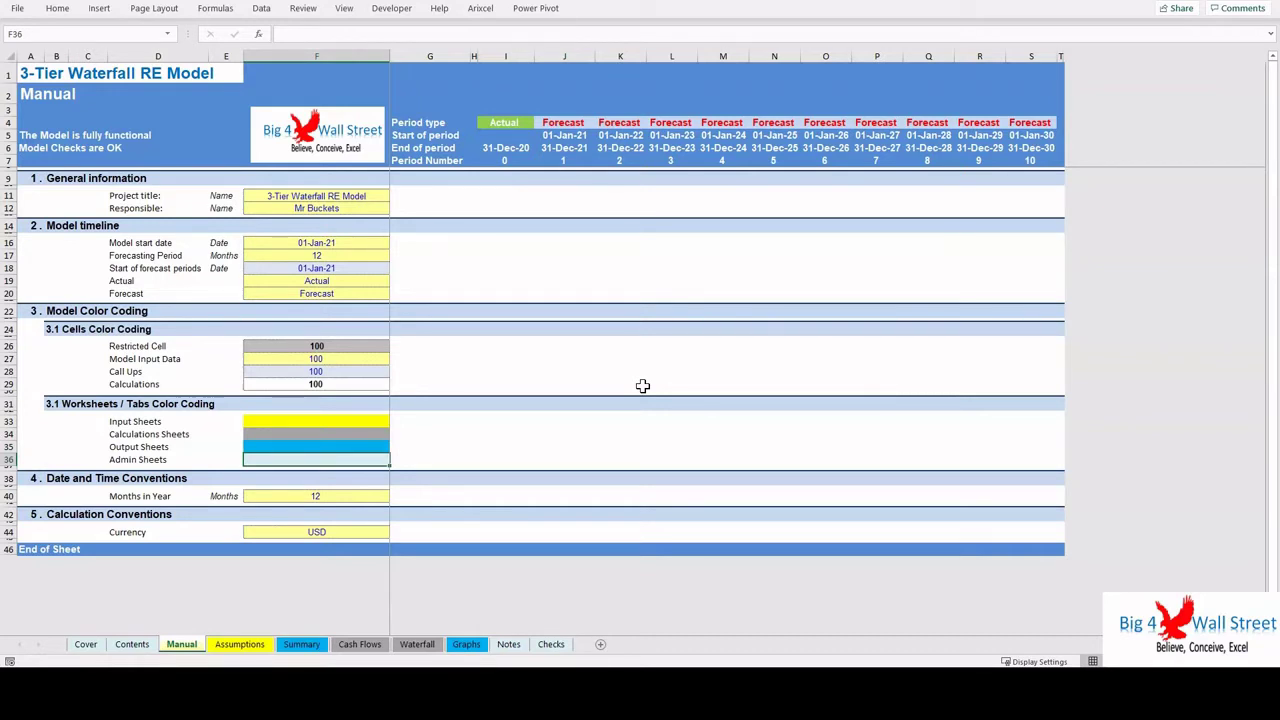
pyautogui.hotkey('ctrl', 'pagedown')
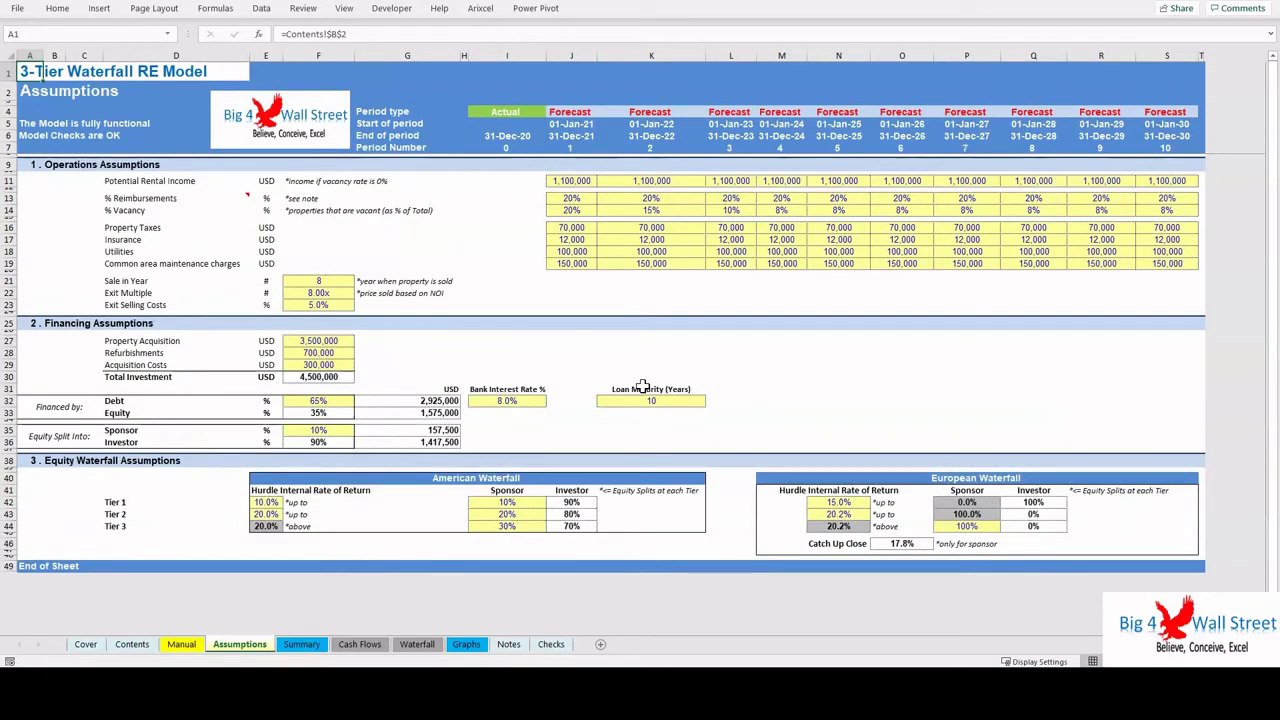
pyautogui.click(150, 181)
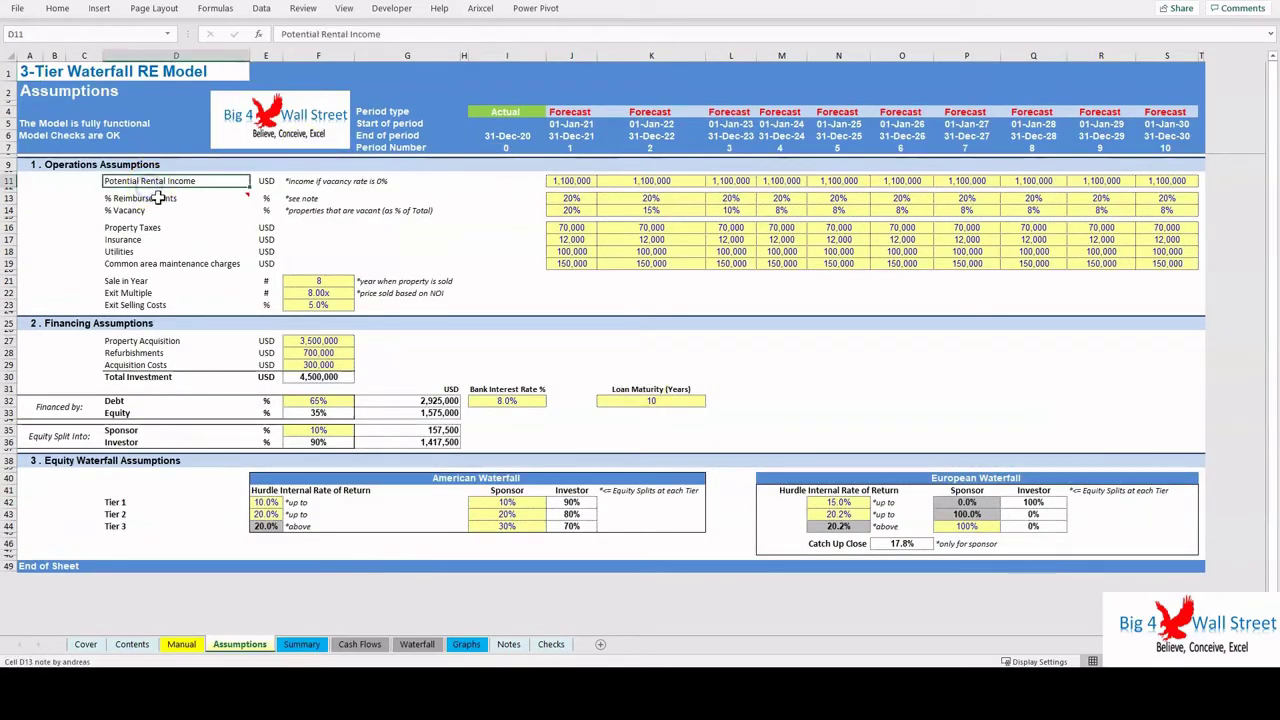
pyautogui.click(157, 198)
pyautogui.click(155, 210)
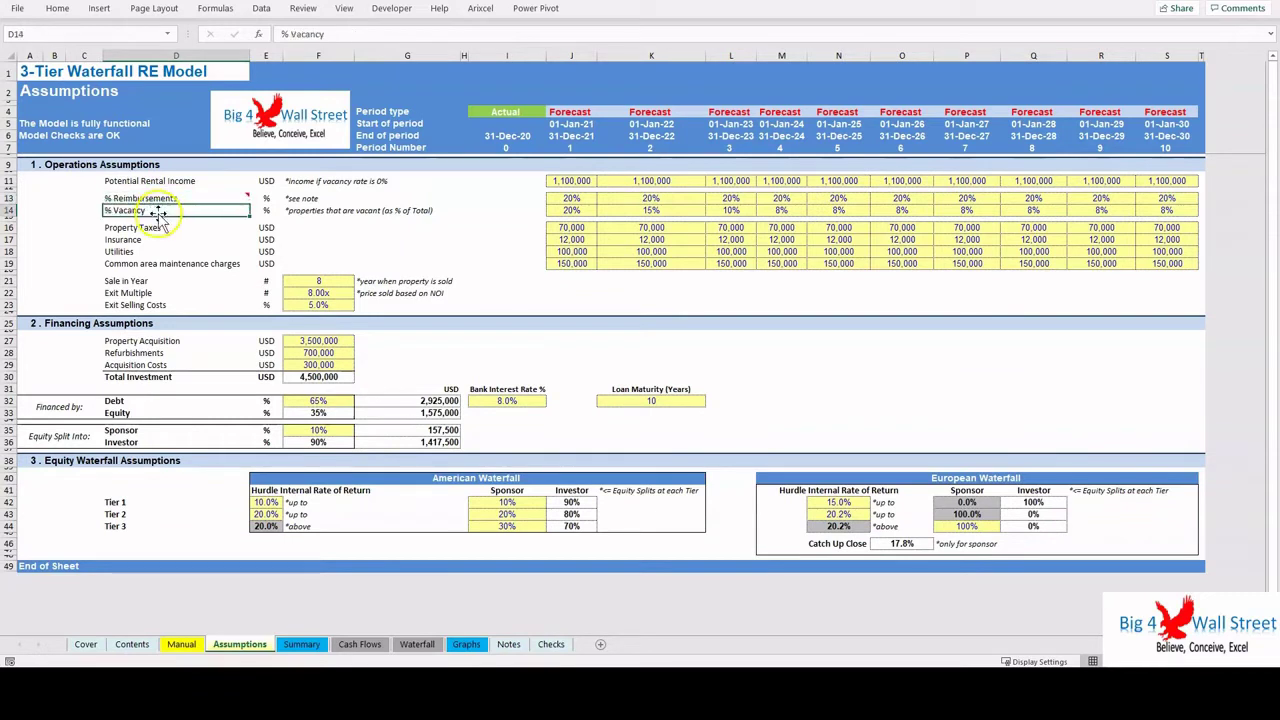
pyautogui.moveTo(145, 228); pyautogui.dragTo(1146, 268)
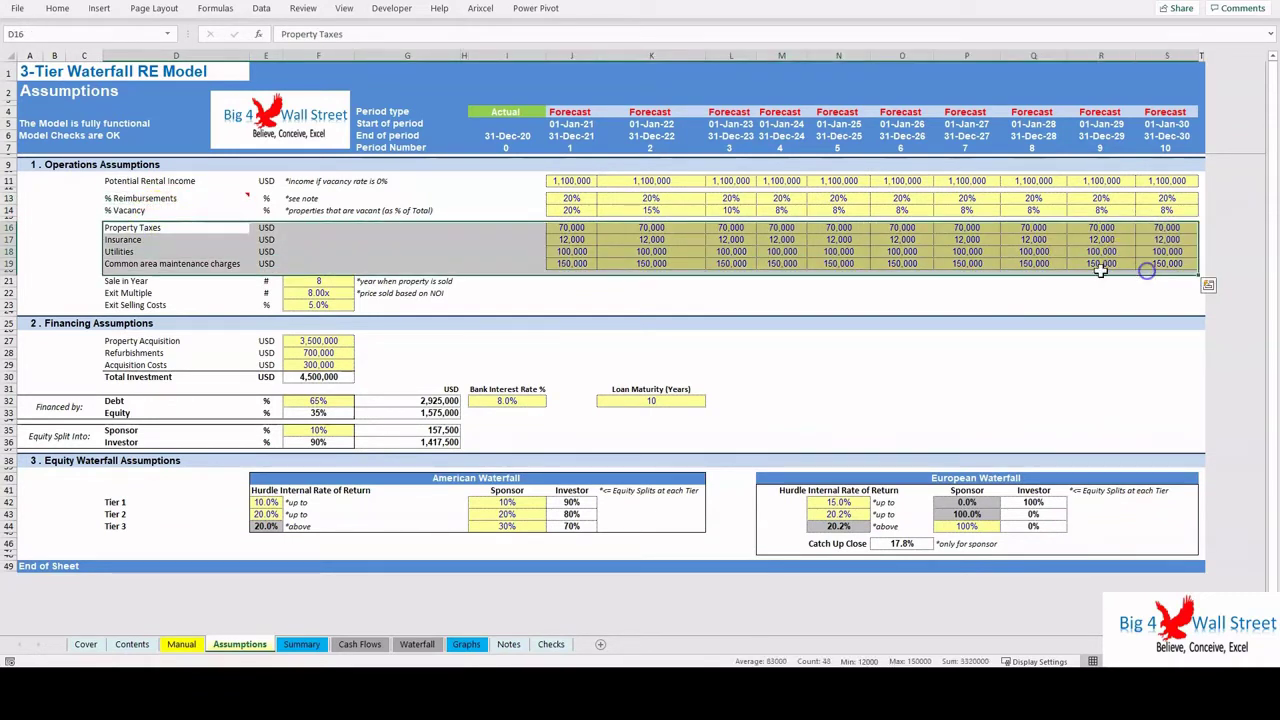
pyautogui.click(474, 330)
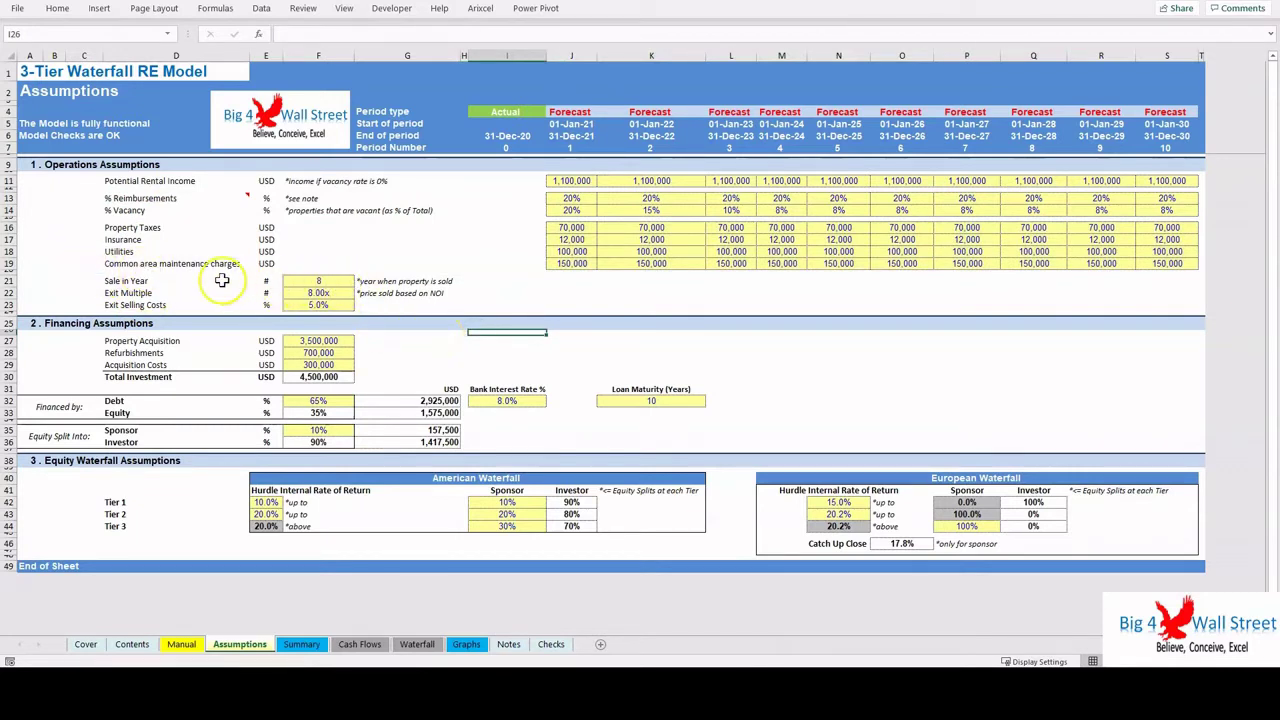
pyautogui.click(300, 281)
pyautogui.click(358, 281)
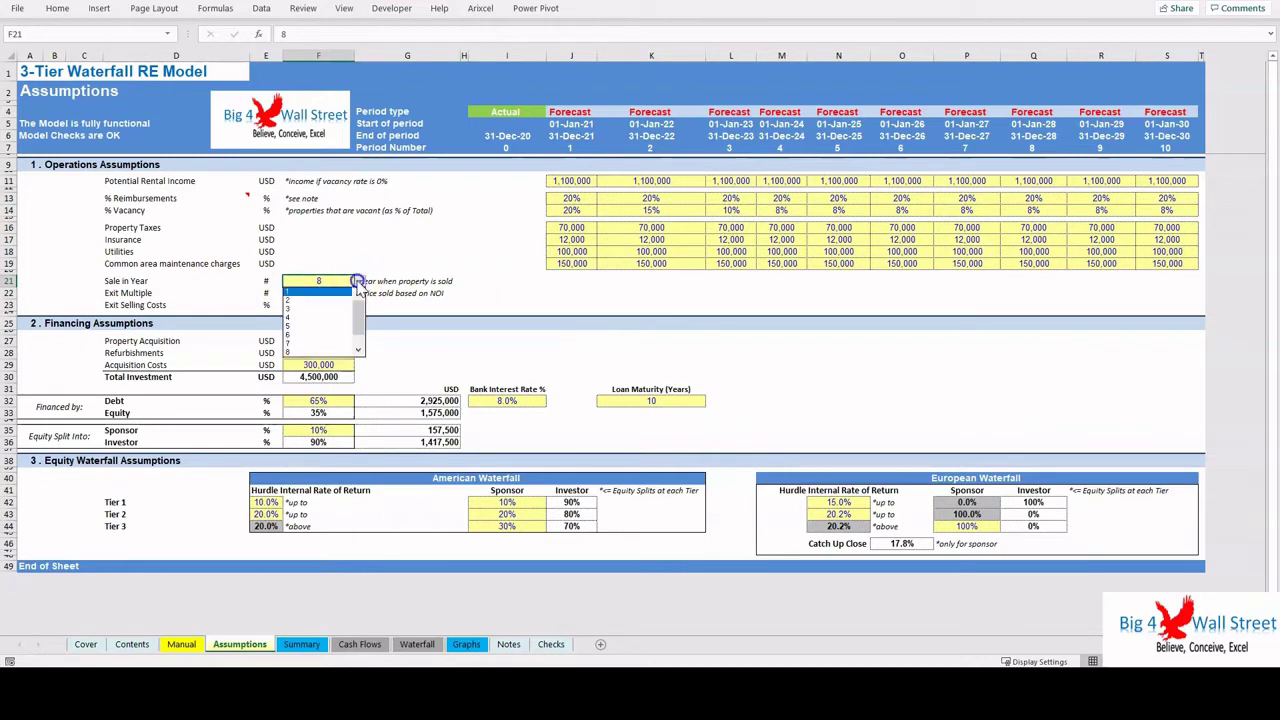
pyautogui.click(358, 282)
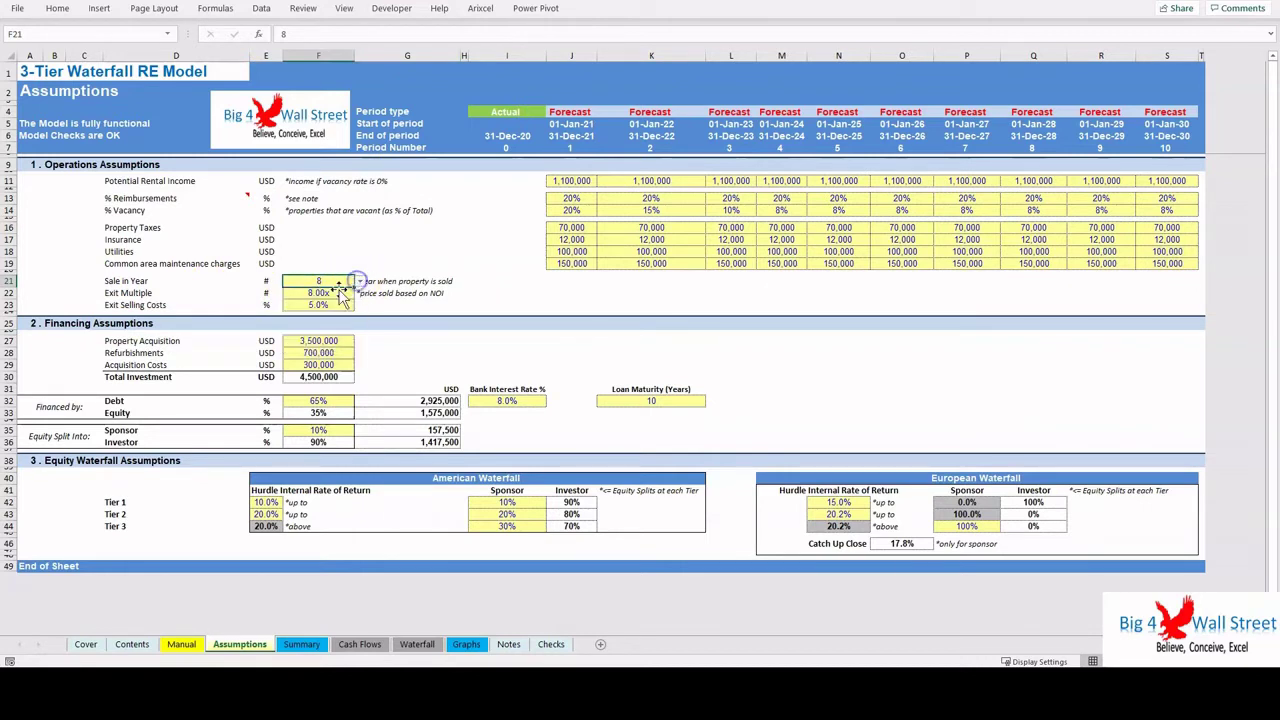
pyautogui.click(337, 291)
pyautogui.click(346, 290)
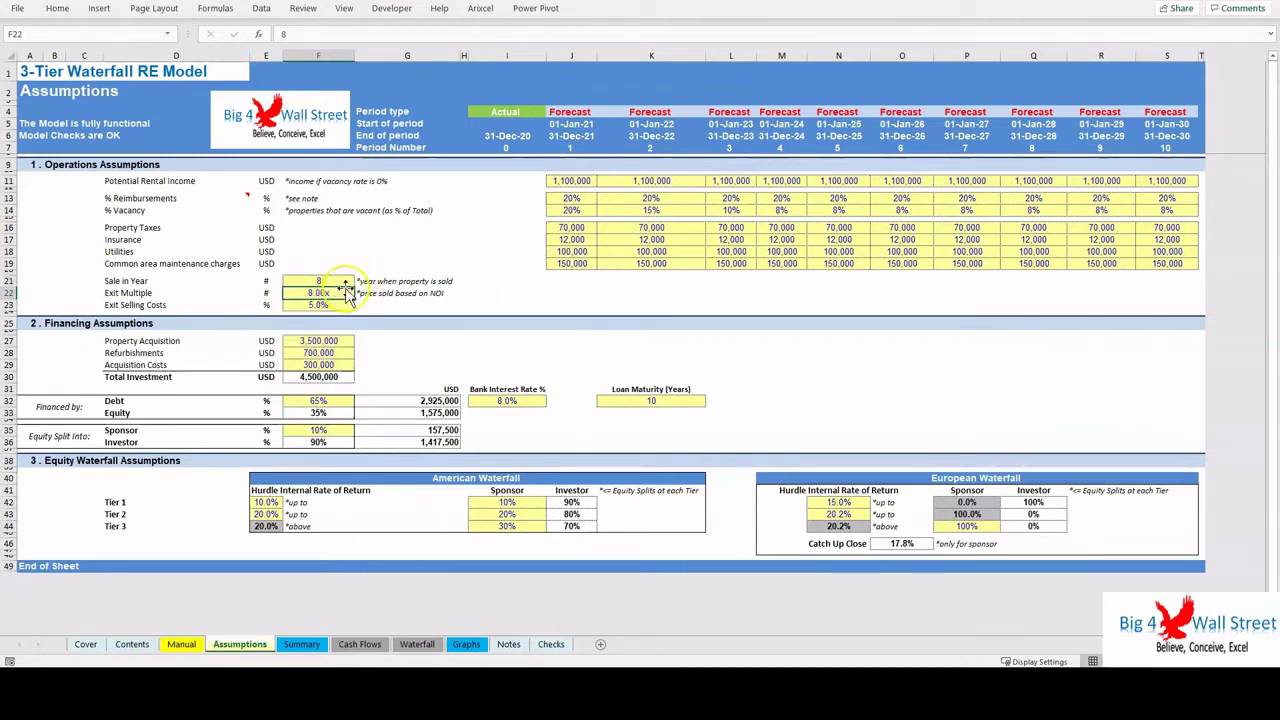
pyautogui.click(330, 305)
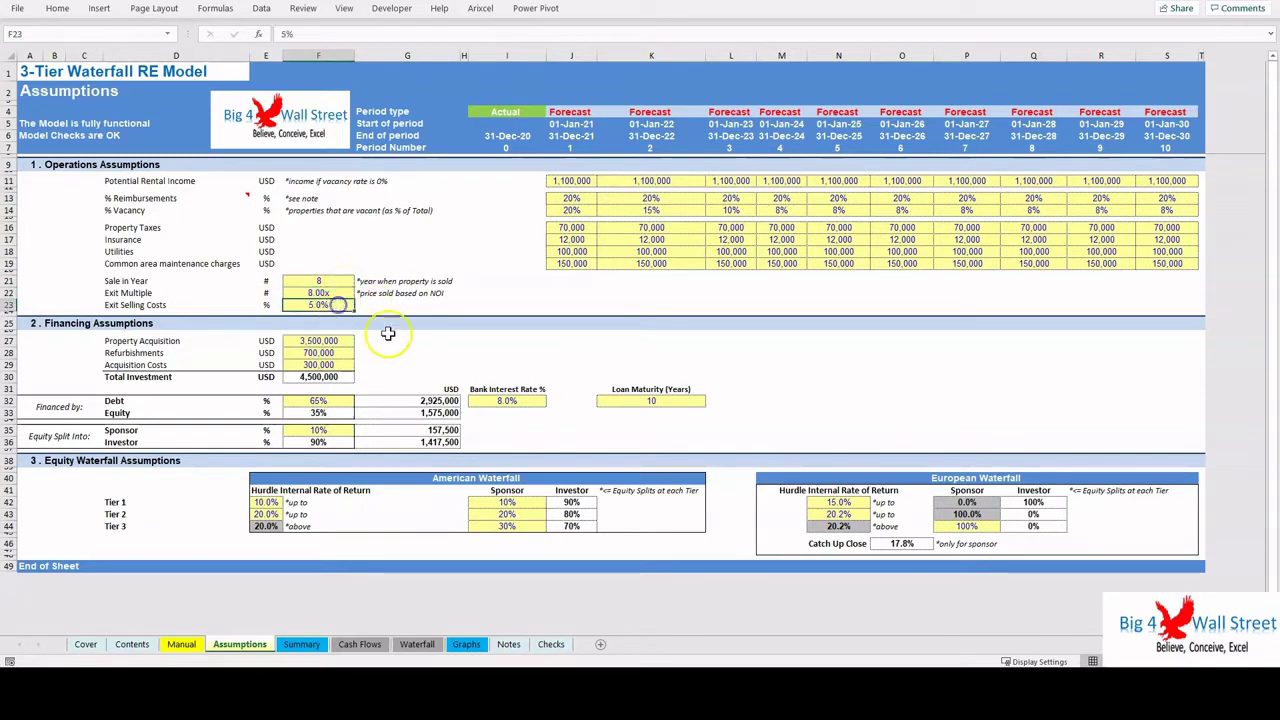
pyautogui.click(507, 352)
# Step: Highlight the investment amounts, debt/equity split, bank interest and loan maturity, and sponsor/investor equity split
pyautogui.moveTo(150, 341); pyautogui.dragTo(309, 383)
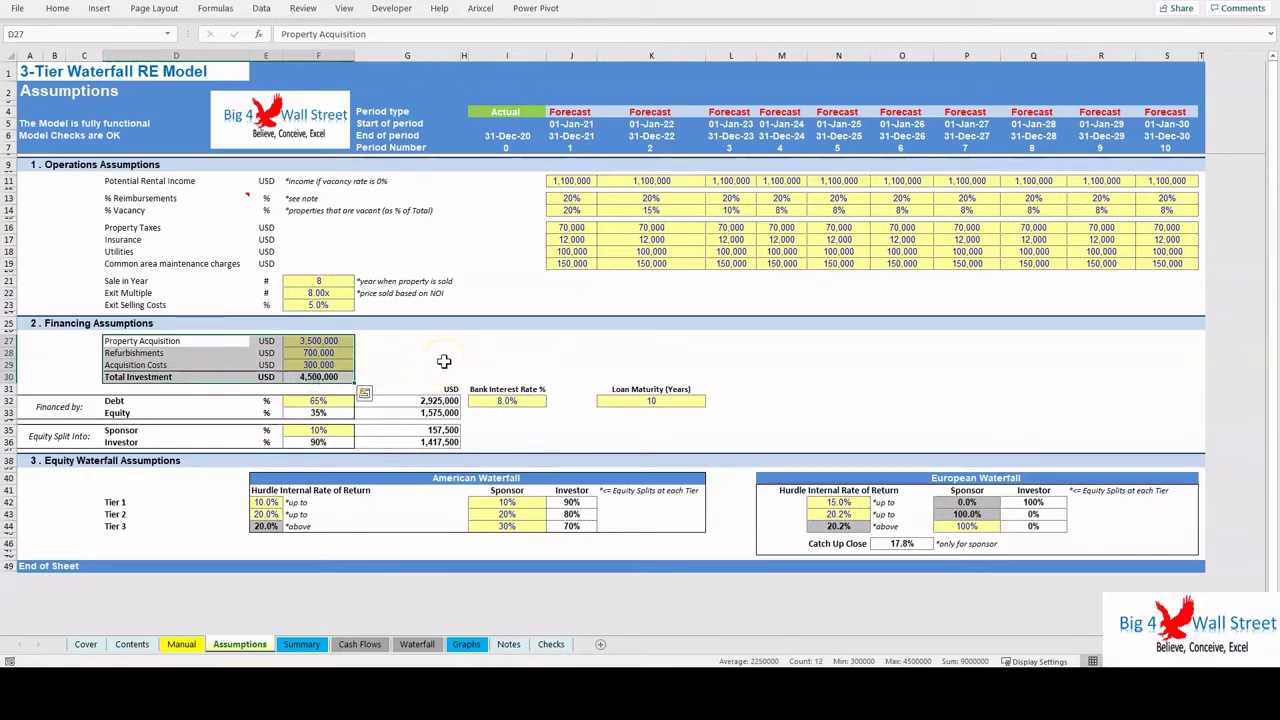
pyautogui.click(452, 359)
pyautogui.click(452, 361)
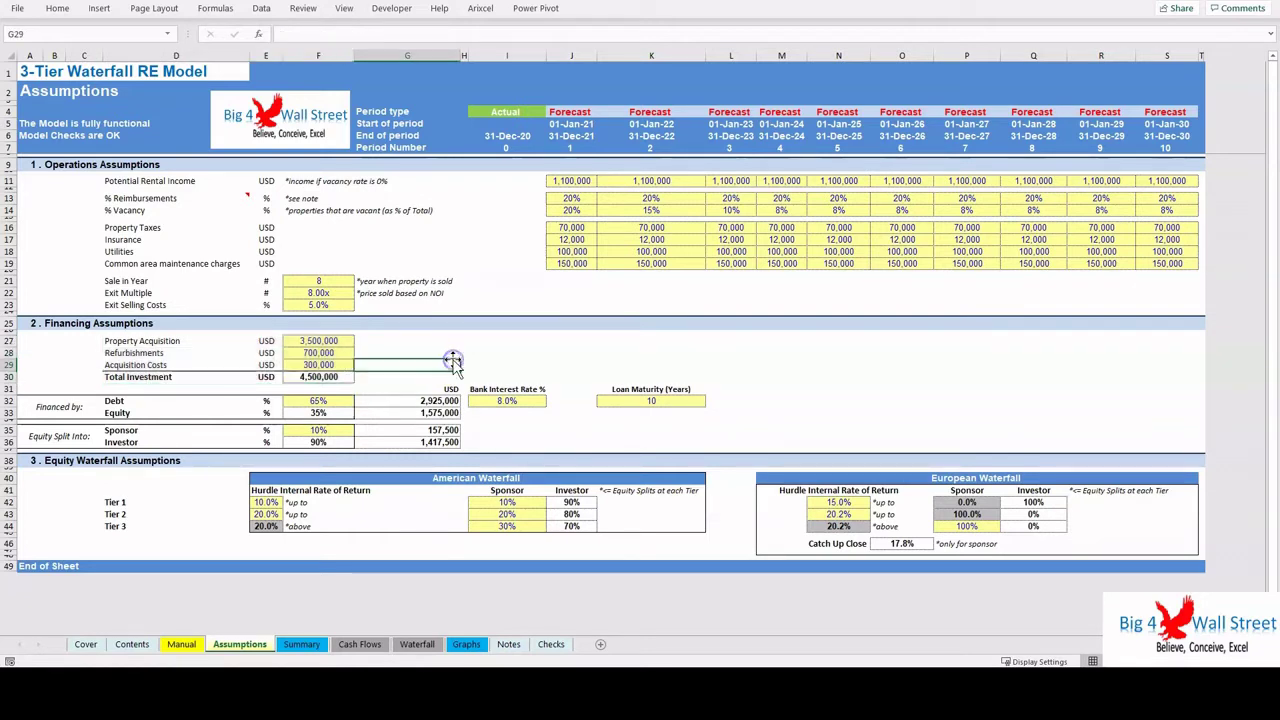
pyautogui.moveTo(180, 404); pyautogui.dragTo(298, 411)
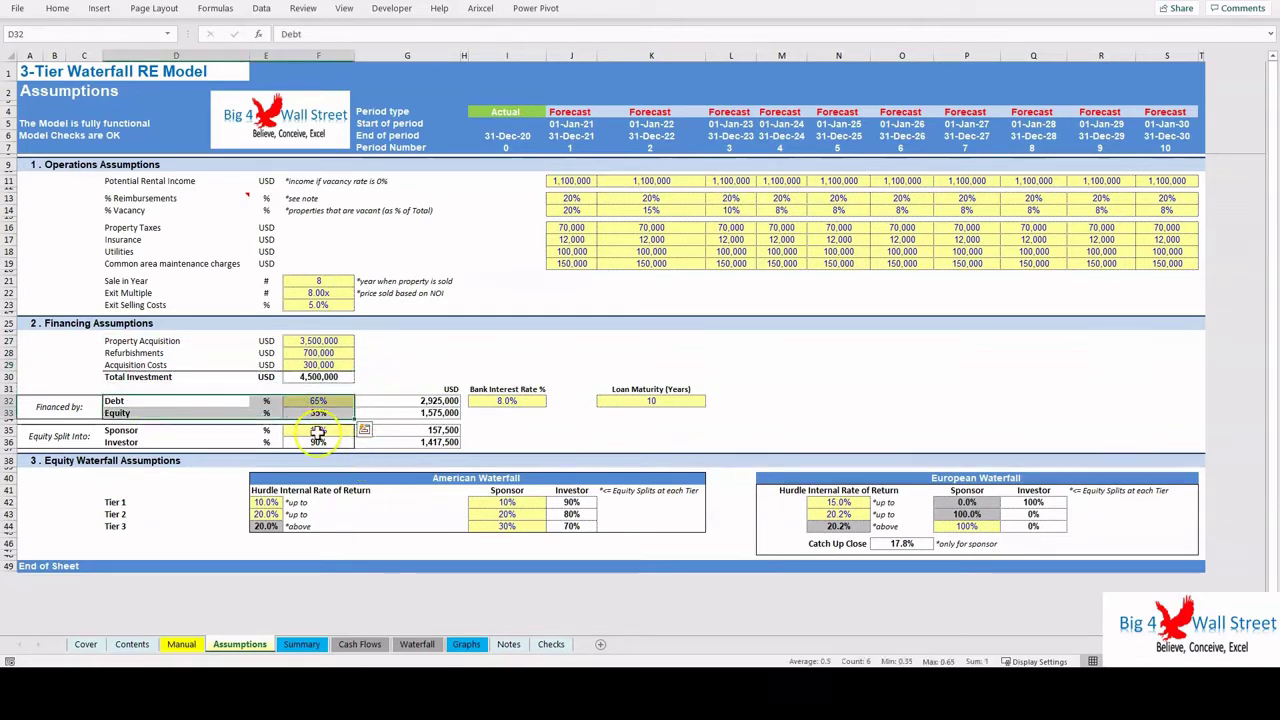
pyautogui.moveTo(505, 390); pyautogui.dragTo(655, 400)
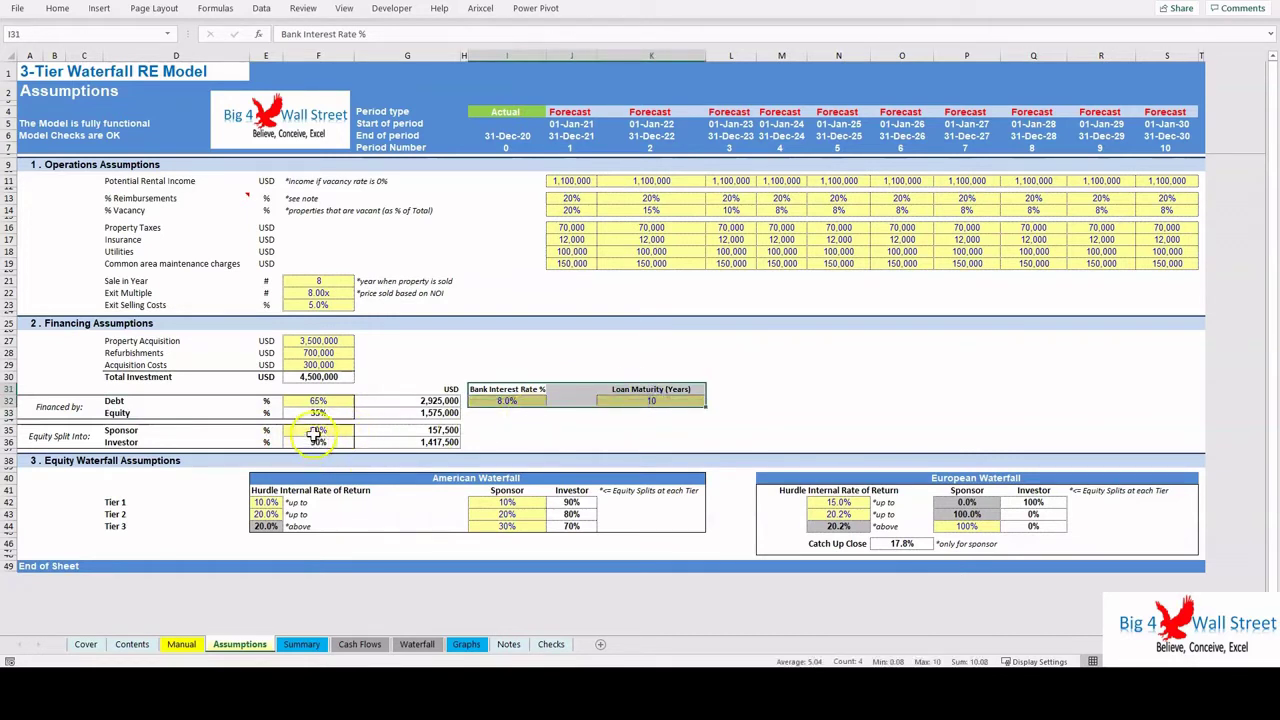
pyautogui.moveTo(316, 430); pyautogui.dragTo(316, 442)
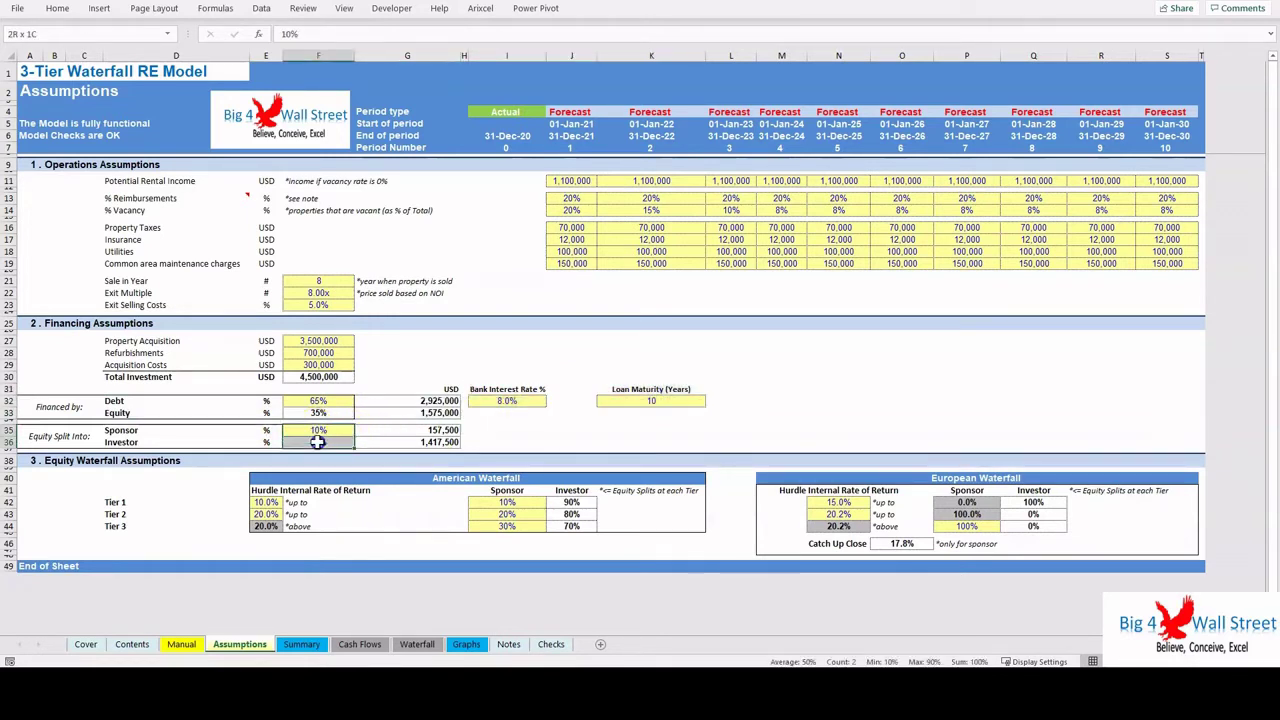
pyautogui.click(558, 440)
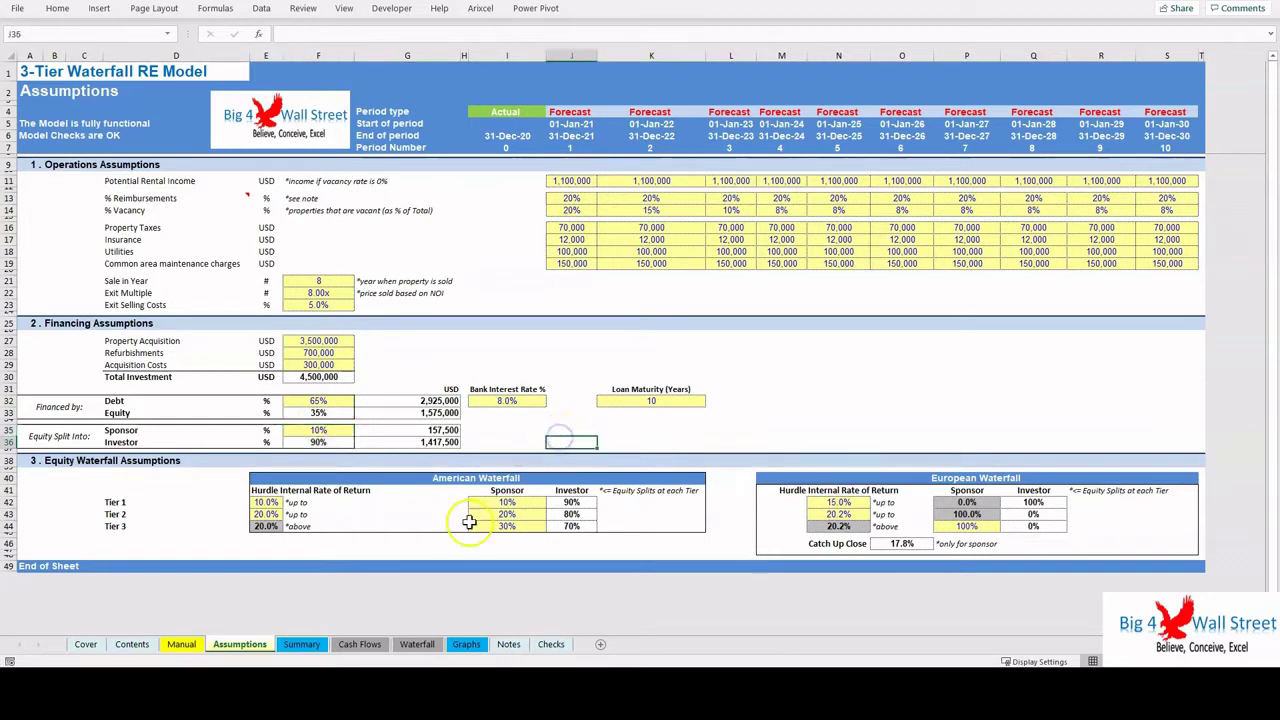
# Step: Highlight the American and European waterfall blocks, their hurdle rates and sponsor splits (10%, 20%, 30%)
pyautogui.click(47, 463)
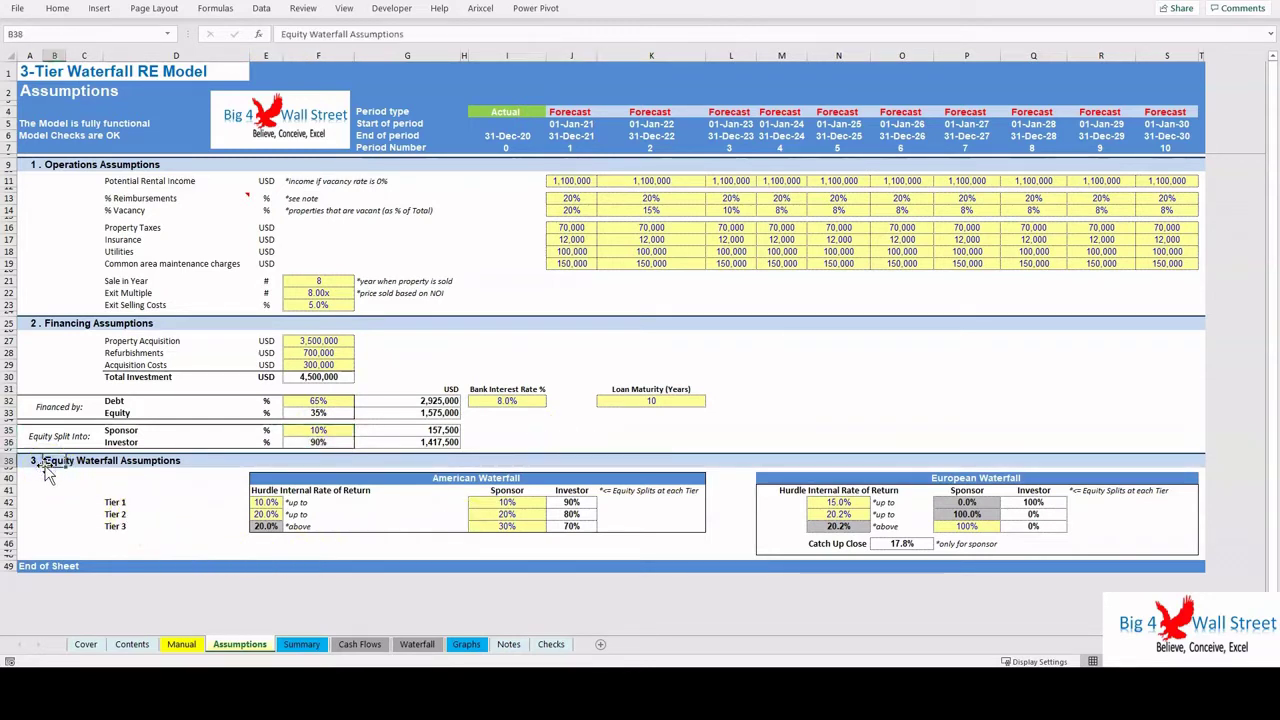
pyautogui.moveTo(255, 478); pyautogui.dragTo(703, 527)
pyautogui.moveTo(790, 480); pyautogui.dragTo(1088, 549)
pyautogui.moveTo(265, 502); pyautogui.dragTo(266, 527)
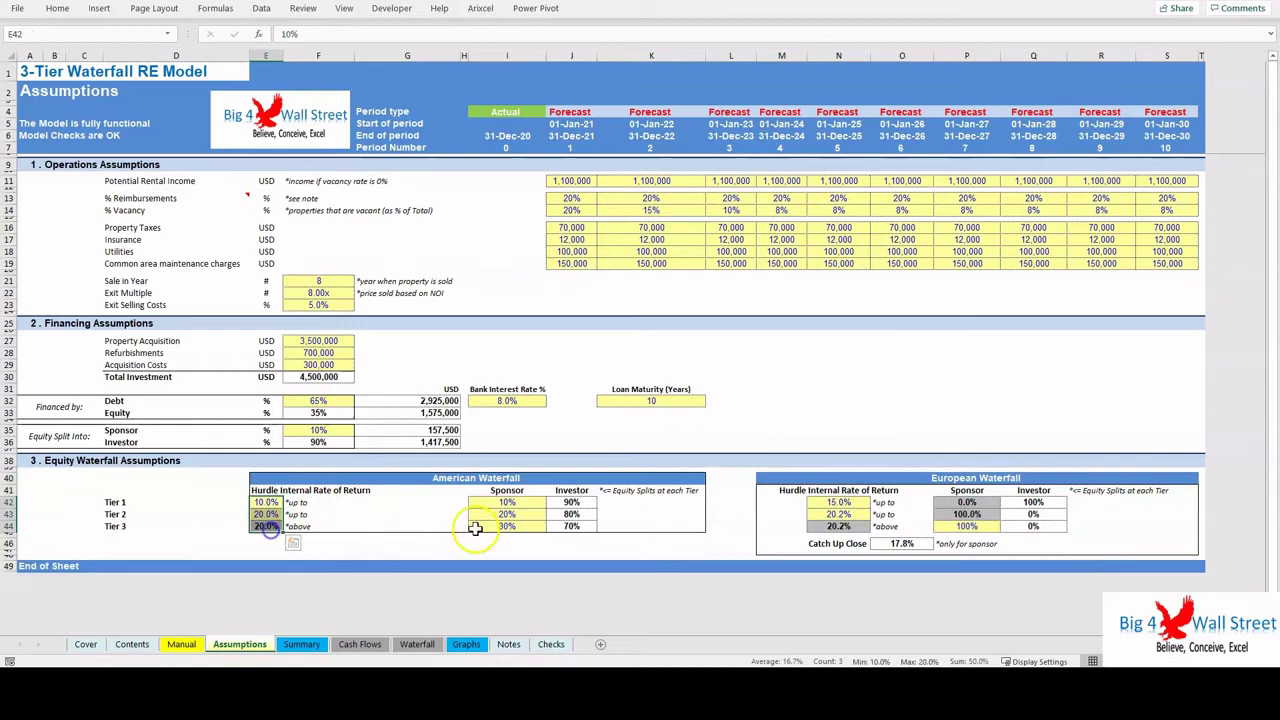
pyautogui.moveTo(507, 501); pyautogui.dragTo(514, 526)
pyautogui.moveTo(838, 501); pyautogui.dragTo(829, 529)
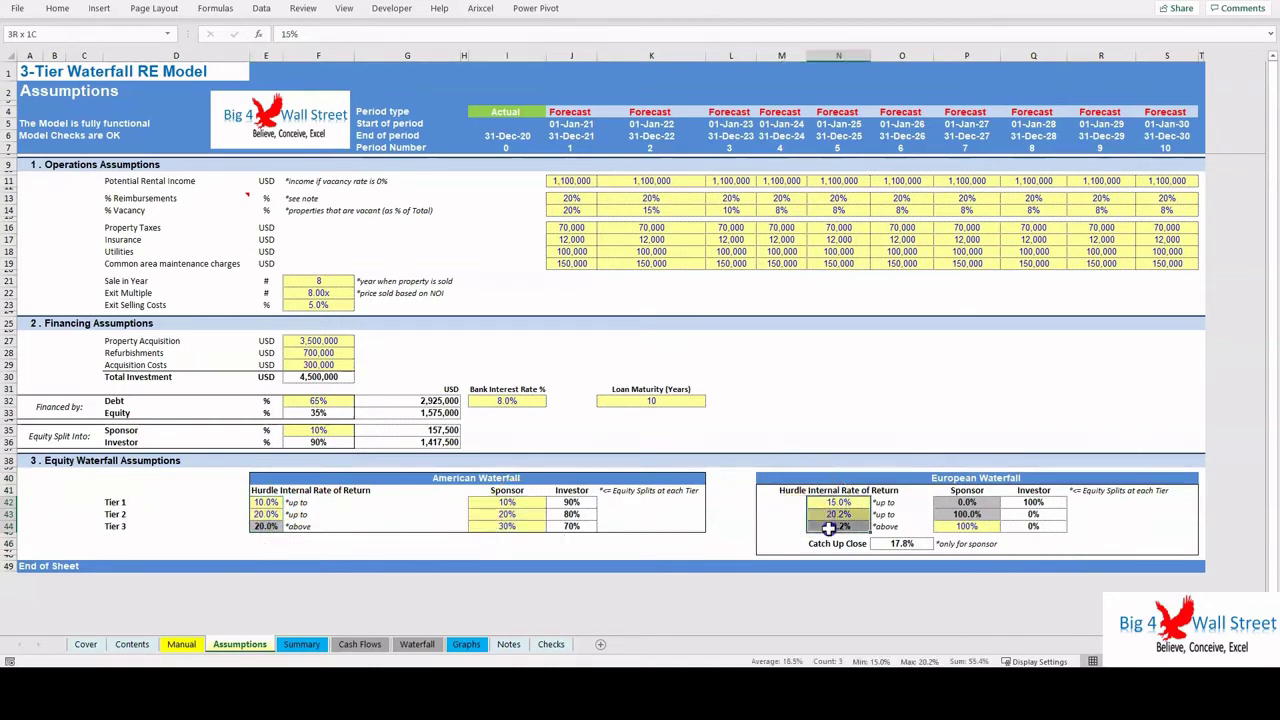
pyautogui.moveTo(966, 501); pyautogui.dragTo(966, 526)
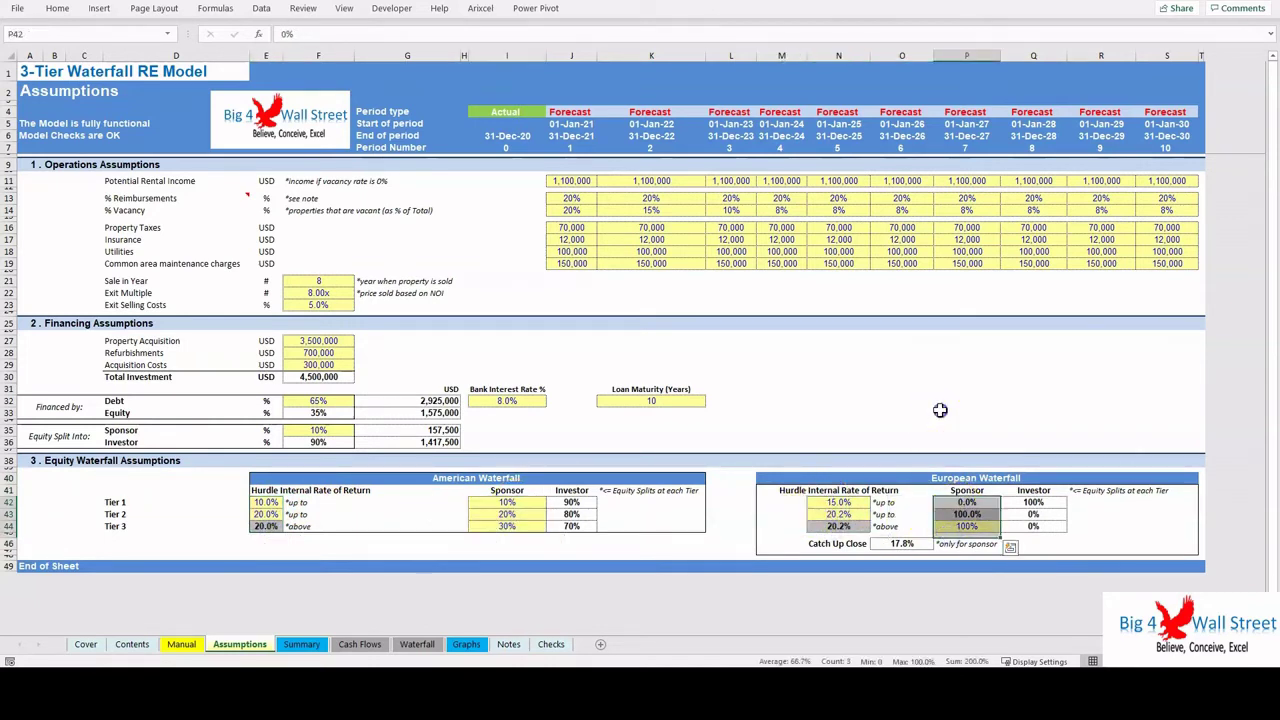
pyautogui.click(362, 644)
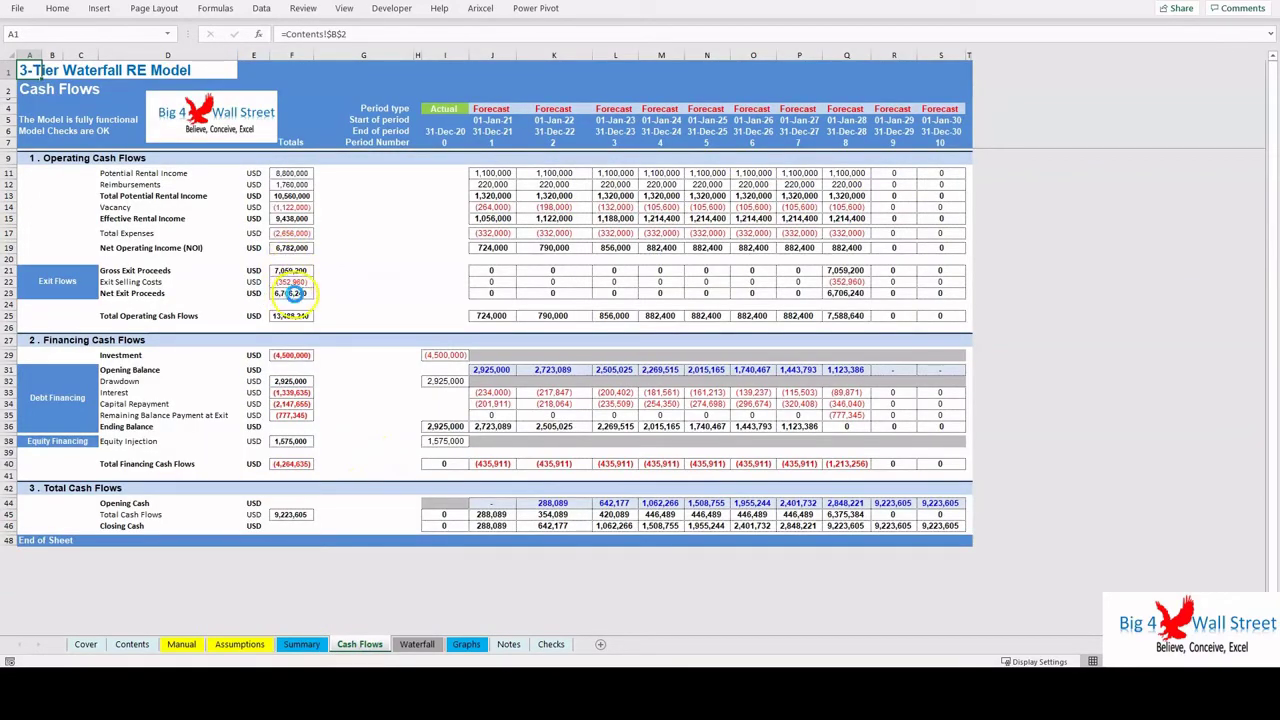
pyautogui.scroll(3, 291, 292)
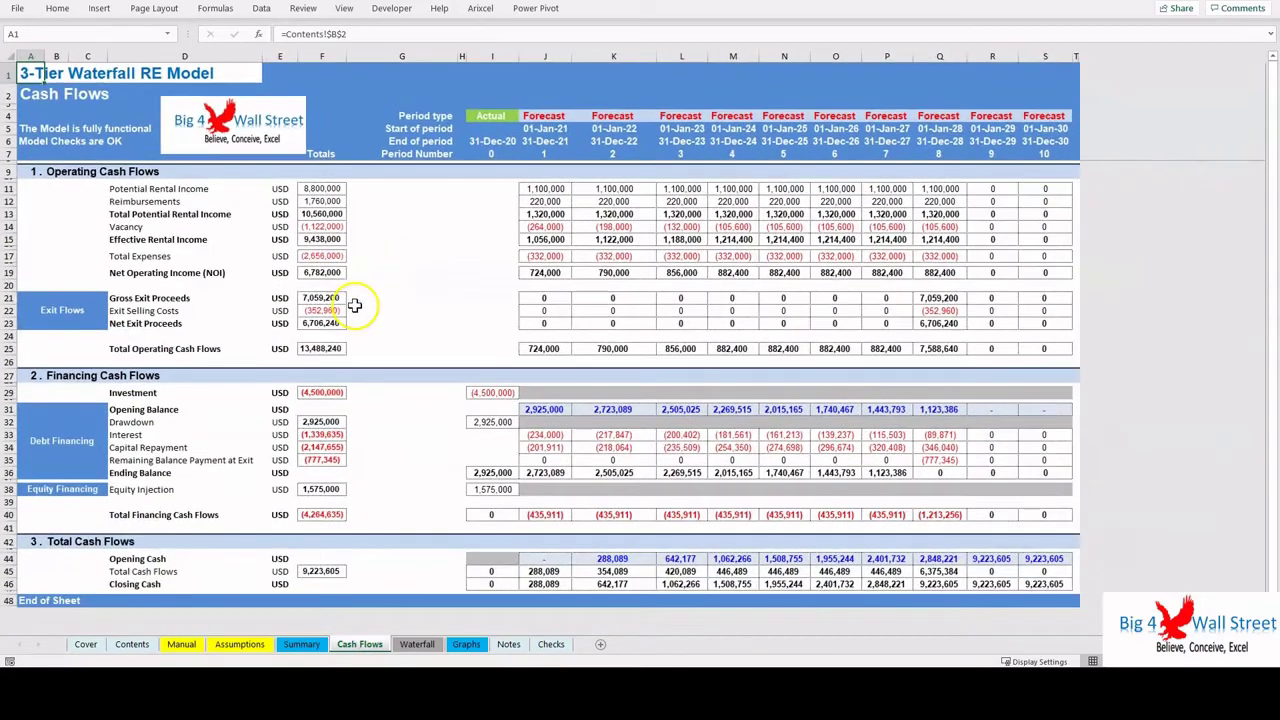
pyautogui.click(430, 302)
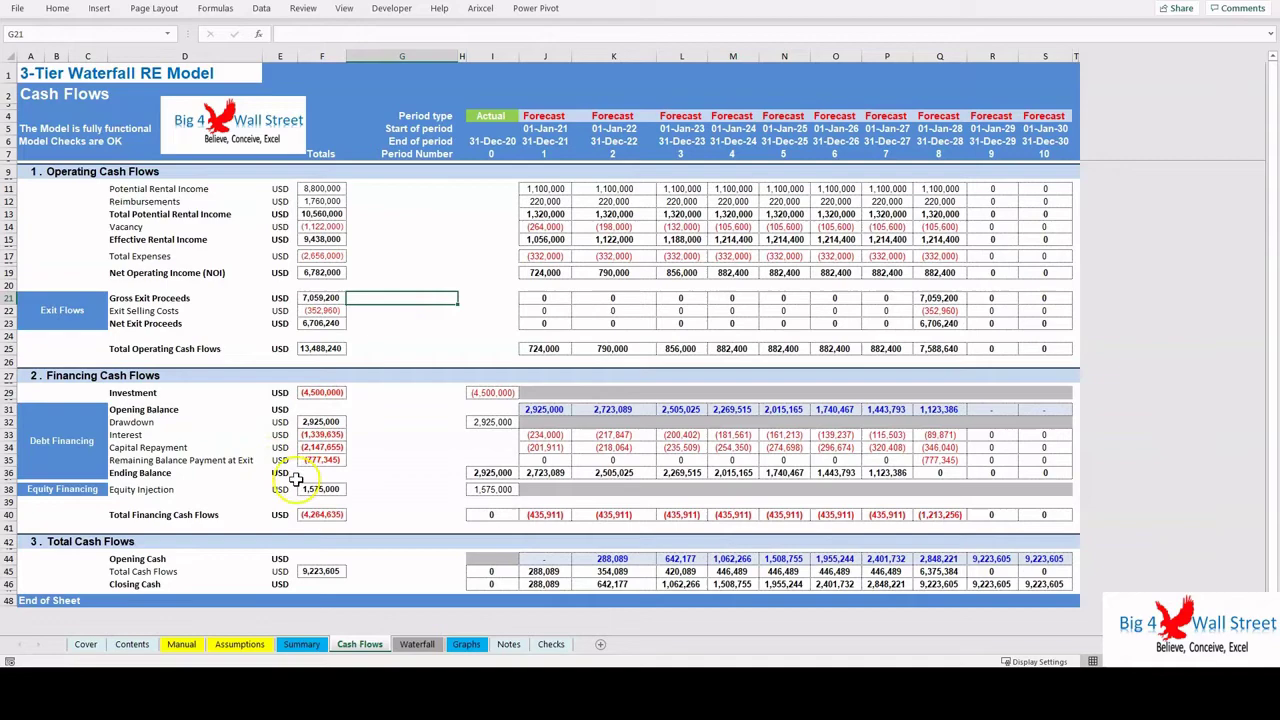
# Step: Open the Waterfall sheet and highlight the Equity Metrics labels
pyautogui.click(416, 644)
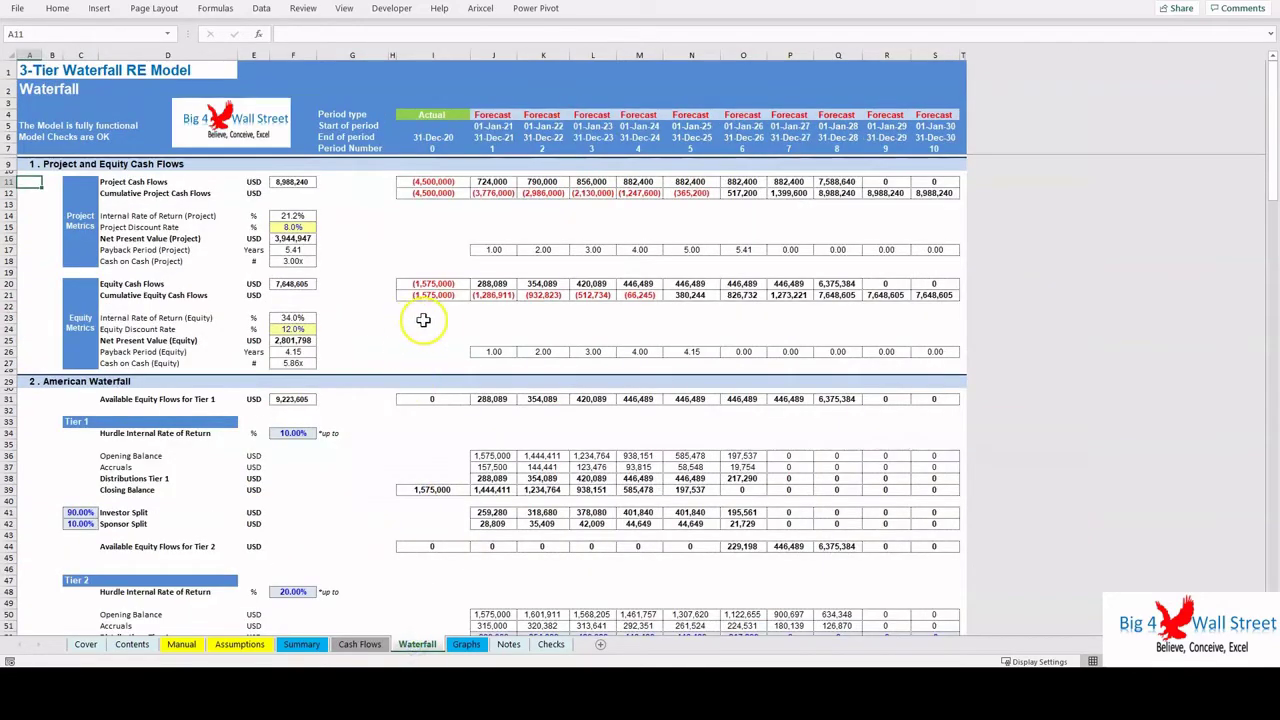
pyautogui.keyDown('ctrl'); pyautogui.scroll(1, 451, 327); pyautogui.keyUp('ctrl')
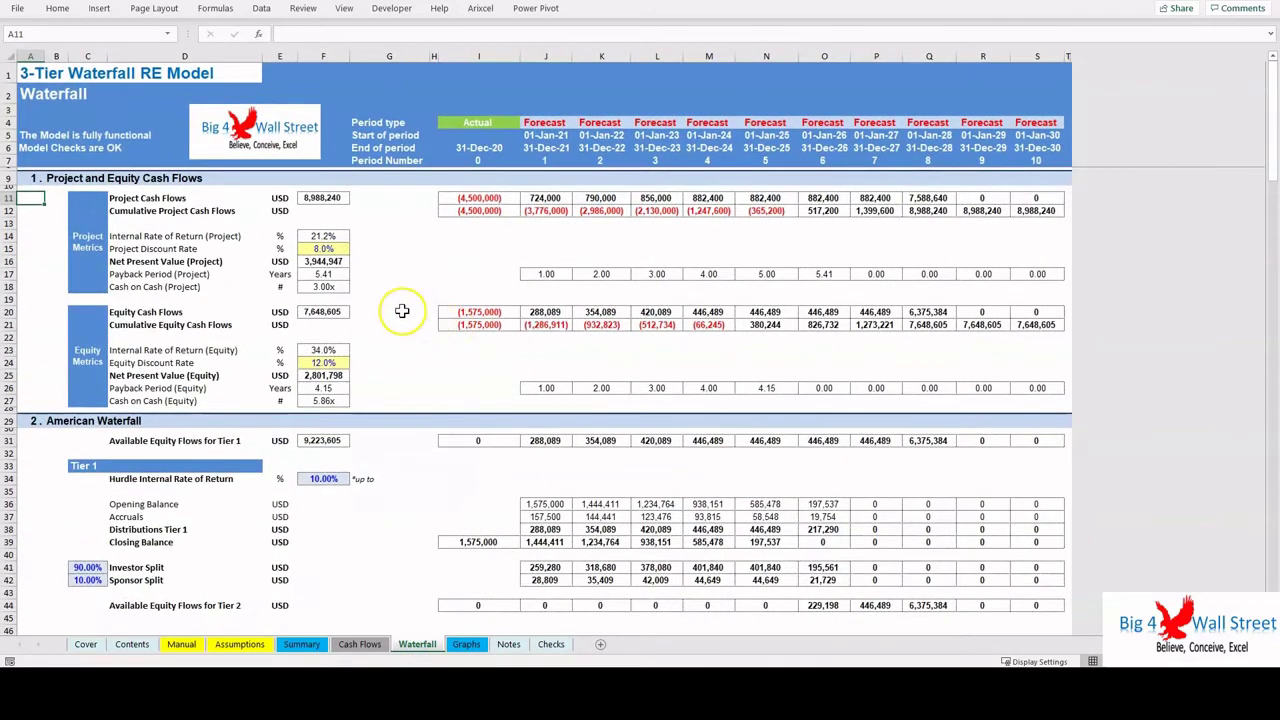
pyautogui.scroll(-1, 402, 311)
pyautogui.scroll(-4, 402, 311)
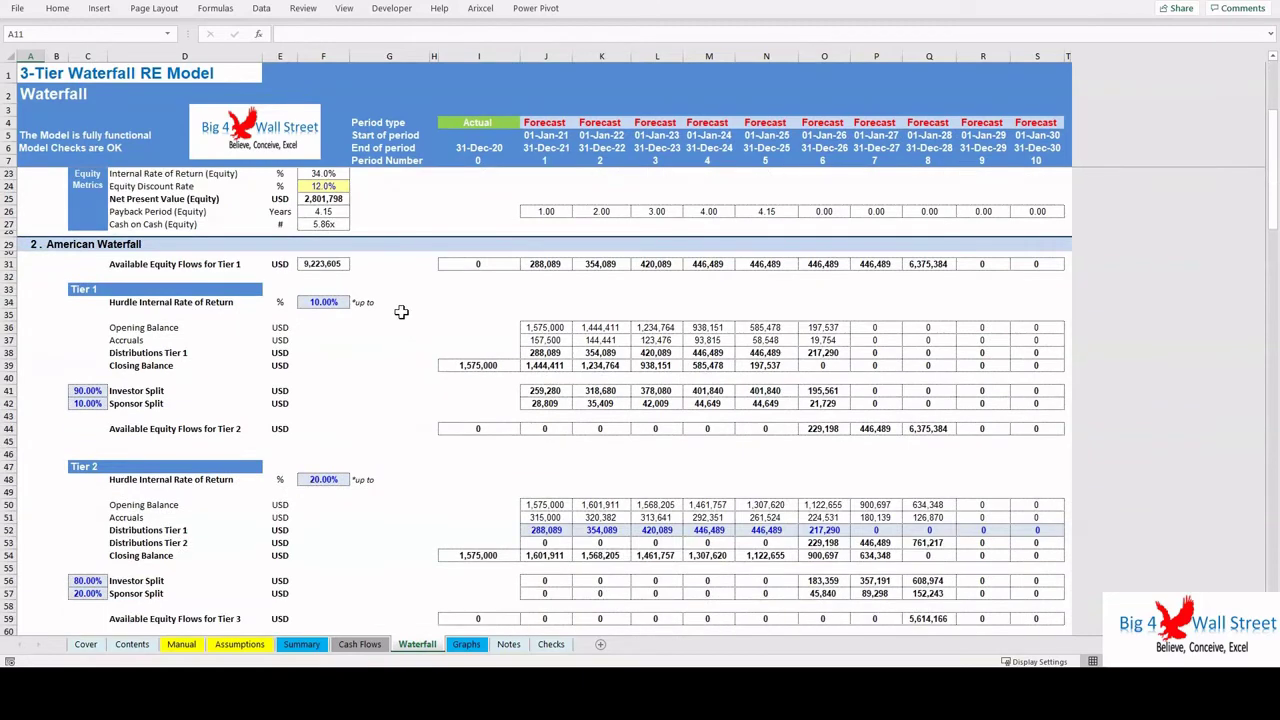
pyautogui.scroll(4, 398, 313)
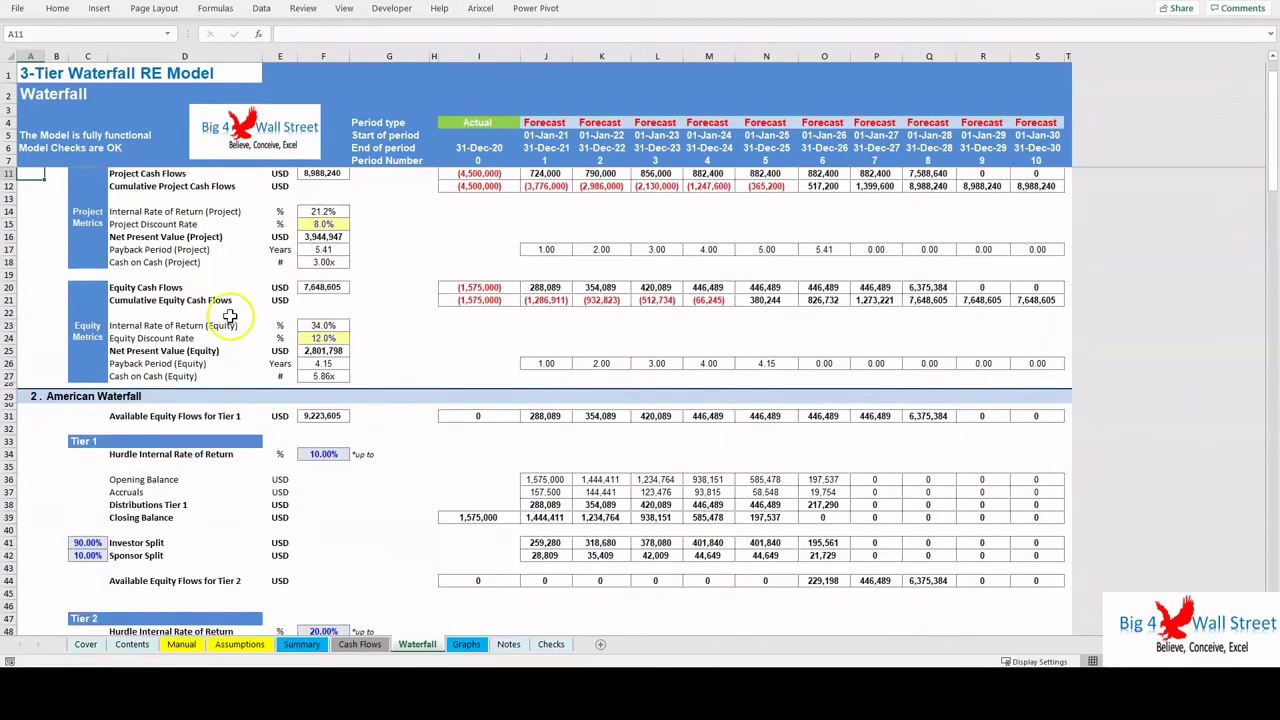
pyautogui.moveTo(160, 328); pyautogui.dragTo(162, 370)
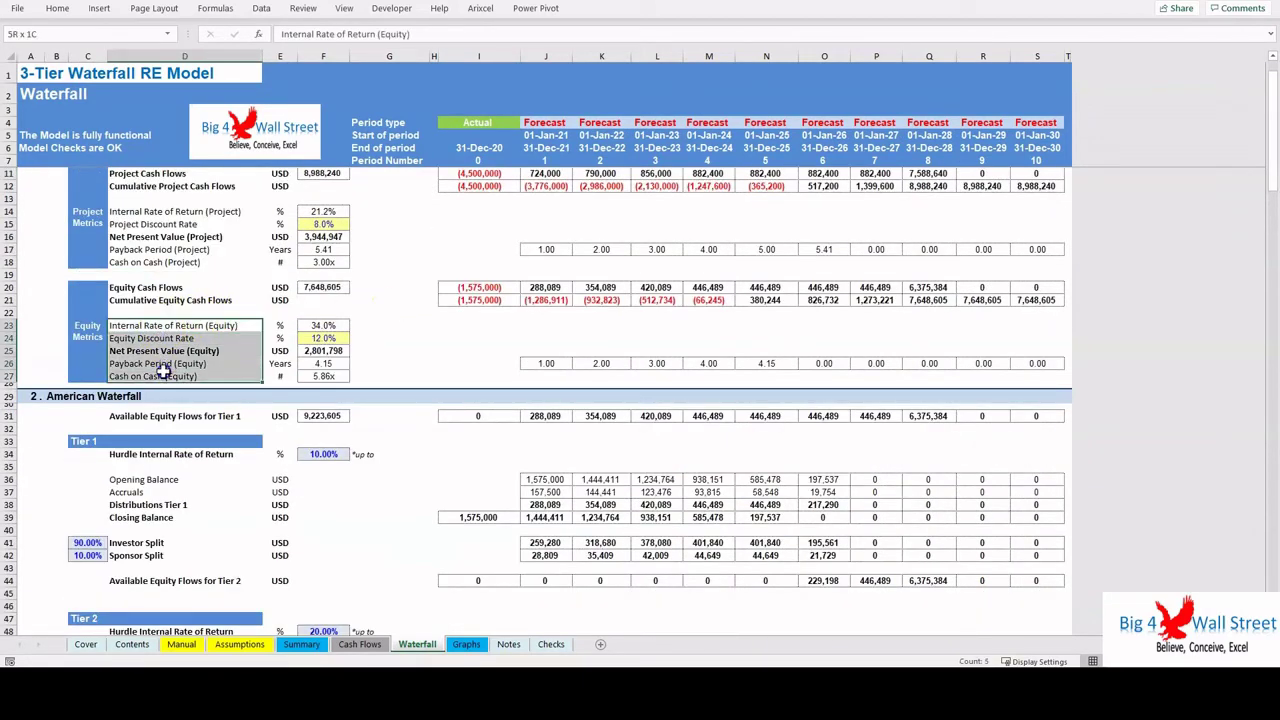
pyautogui.click(365, 350)
# Step: Select the investor metrics, showing the 31.5% IRR and 4.96x cash on cash
pyautogui.scroll(-13, 380, 338)
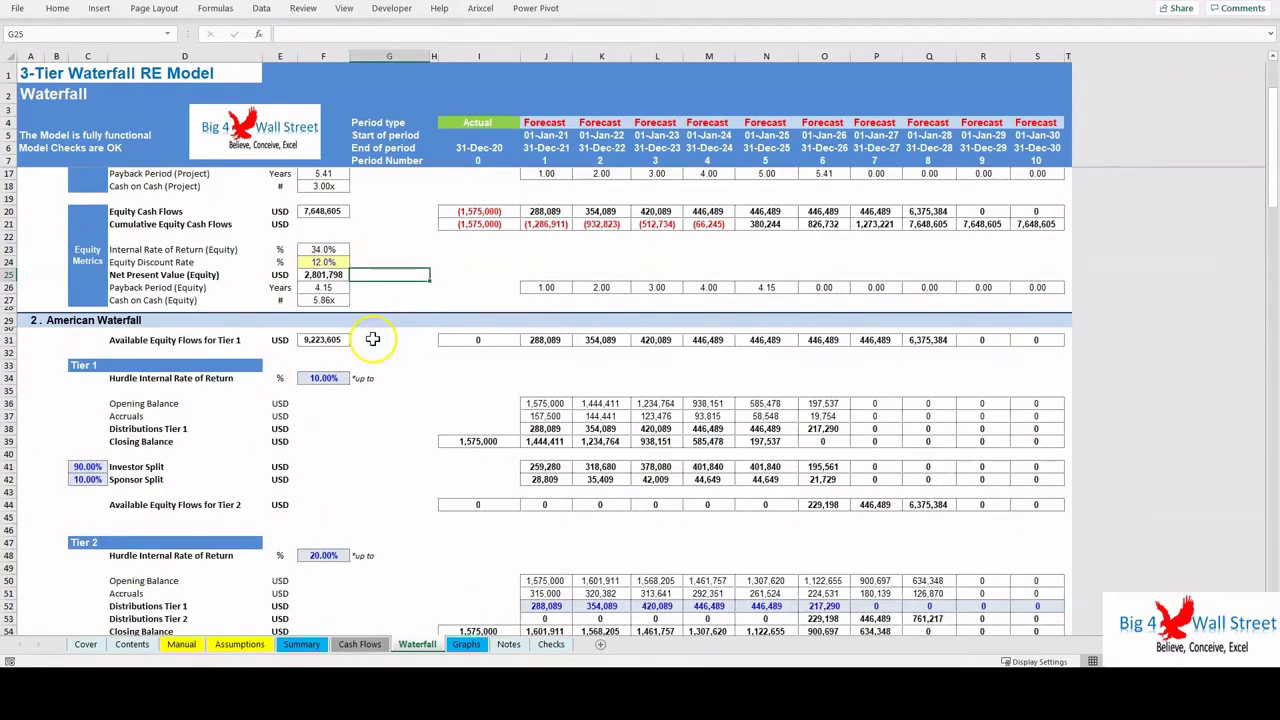
pyautogui.scroll(-9, 176, 330)
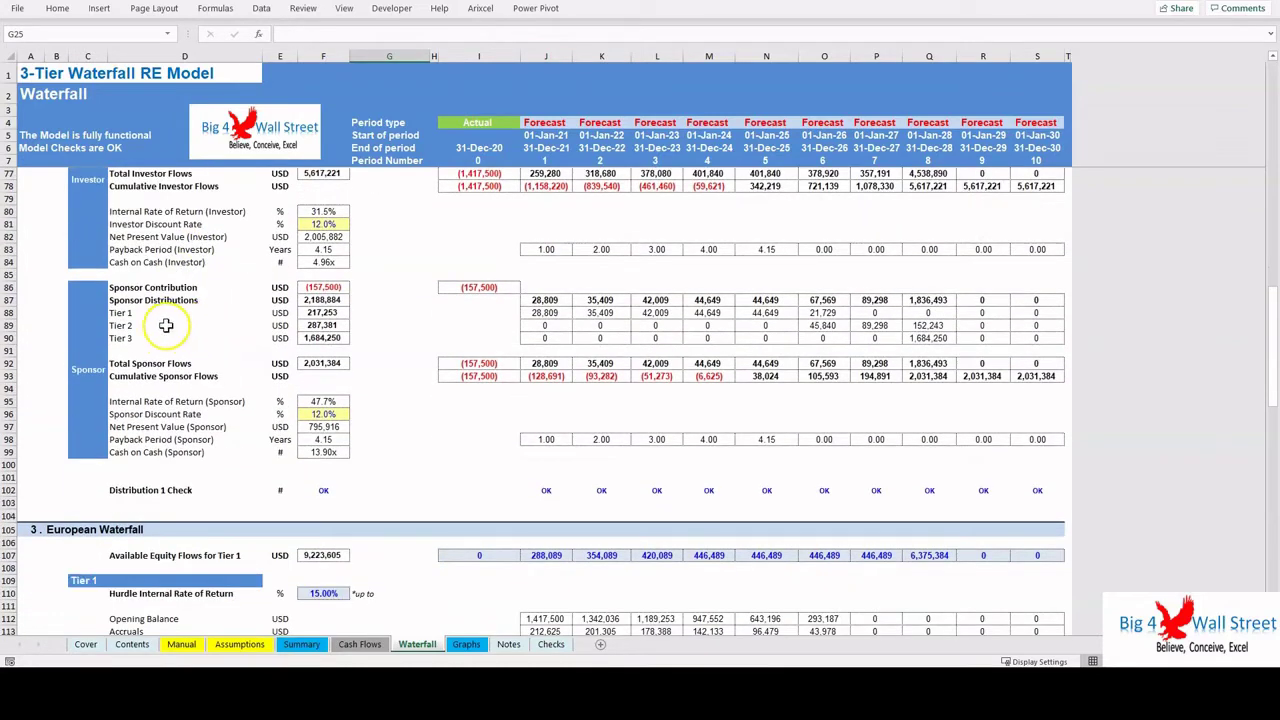
pyautogui.scroll(1, 169, 323)
pyautogui.moveTo(150, 249); pyautogui.dragTo(148, 297)
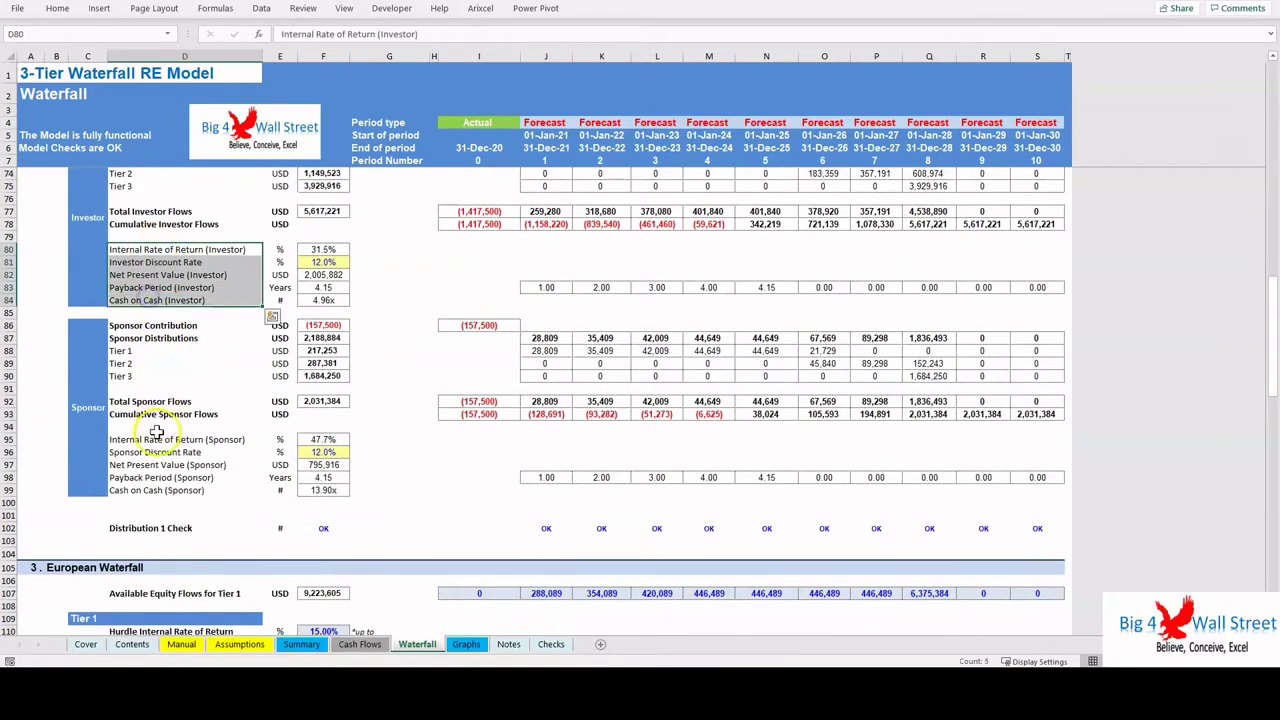
# Step: Scroll to the European waterfall and highlight its sponsor return metrics, including the 61.7% IRR
pyautogui.moveTo(152, 439); pyautogui.dragTo(150, 490)
pyautogui.scroll(-6, 296, 437)
pyautogui.scroll(-16, 296, 437)
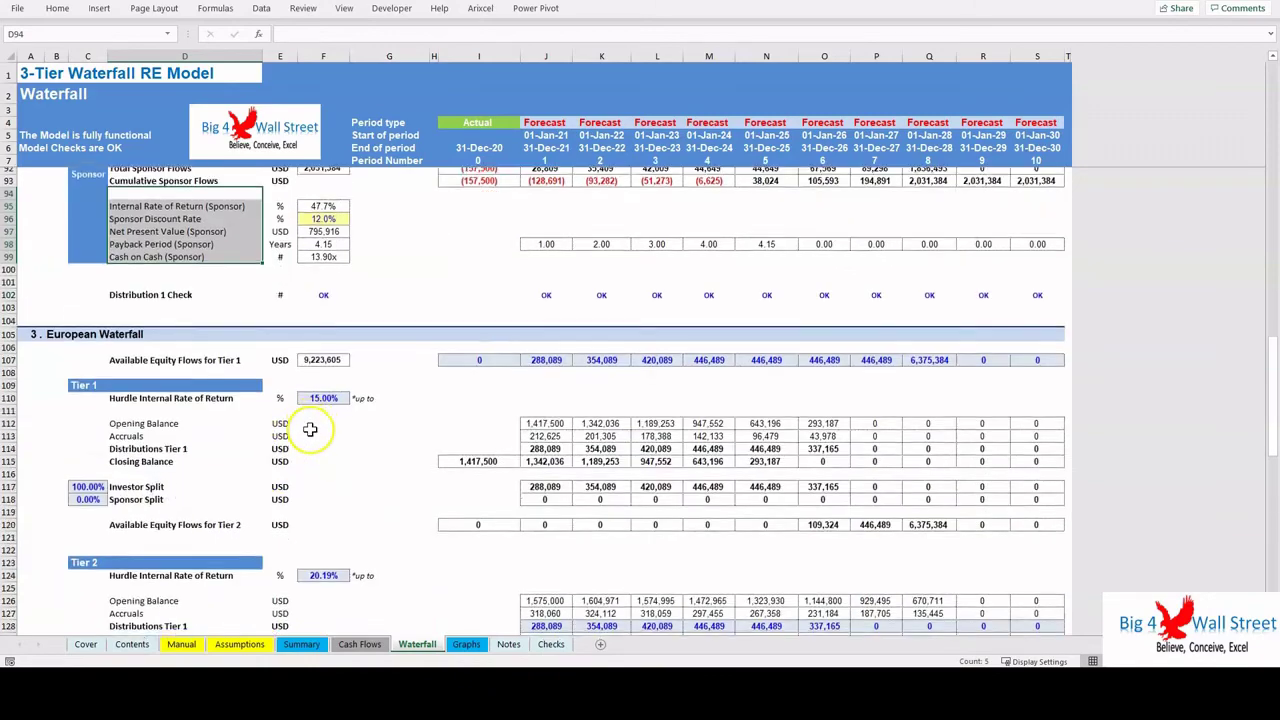
pyautogui.scroll(-3, 303, 444)
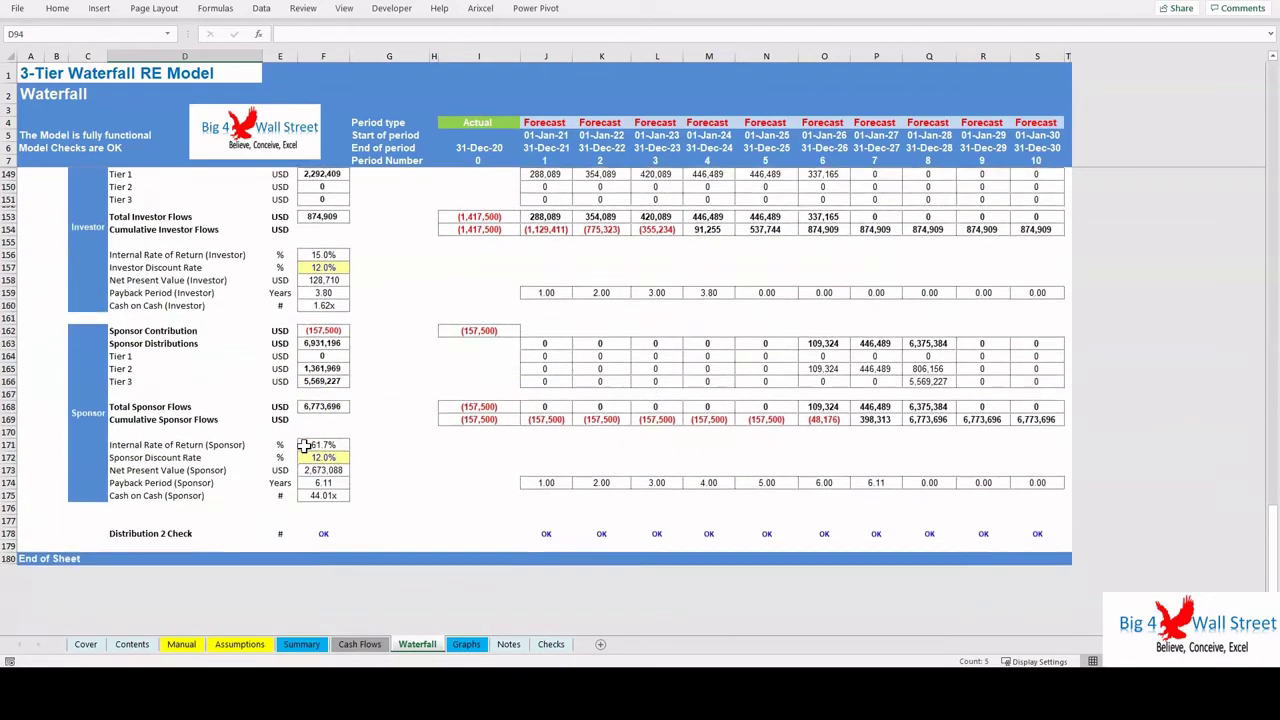
pyautogui.scroll(15, 300, 405)
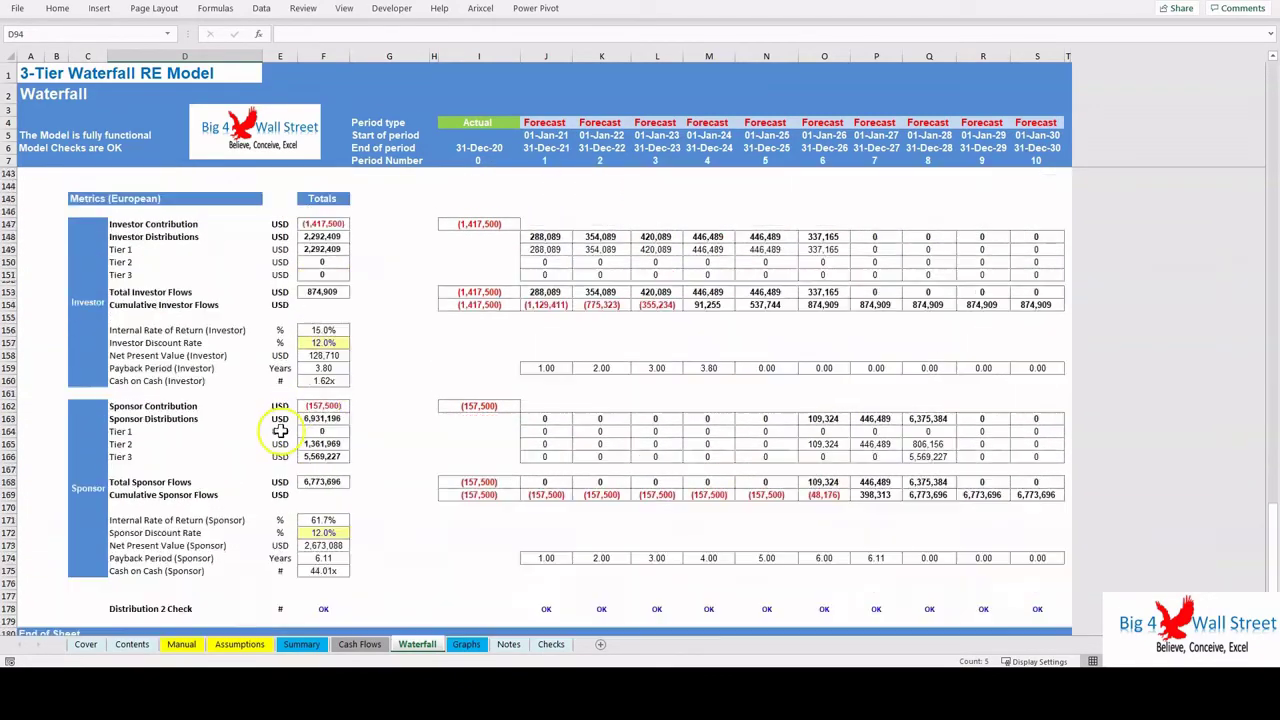
pyautogui.scroll(-8, 280, 425)
pyautogui.scroll(-5, 280, 425)
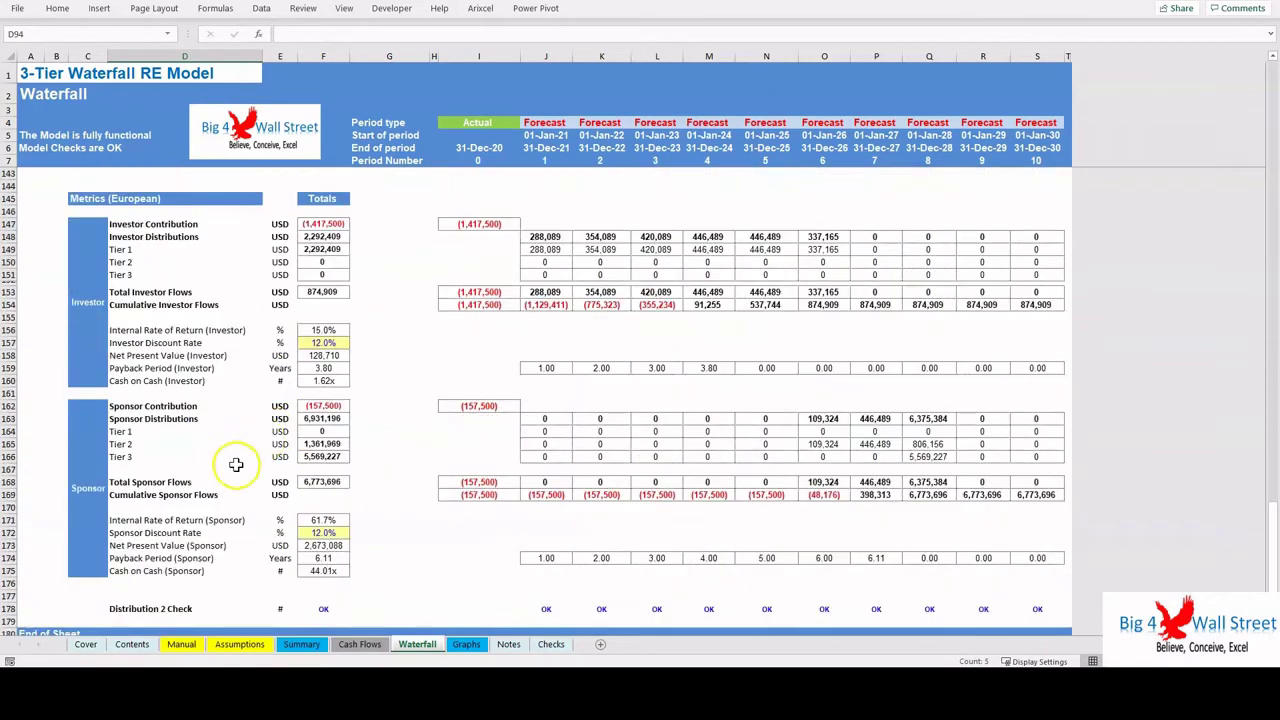
pyautogui.moveTo(185, 520); pyautogui.dragTo(177, 568)
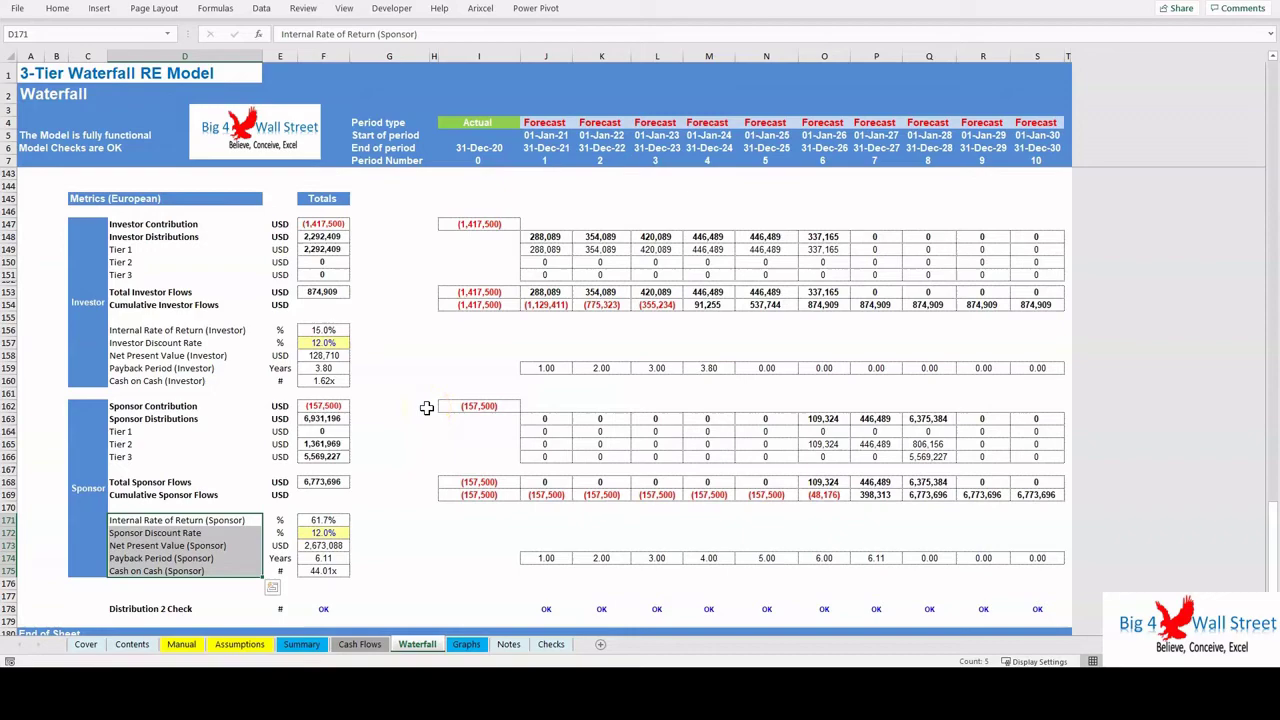
pyautogui.scroll(20, 426, 406)
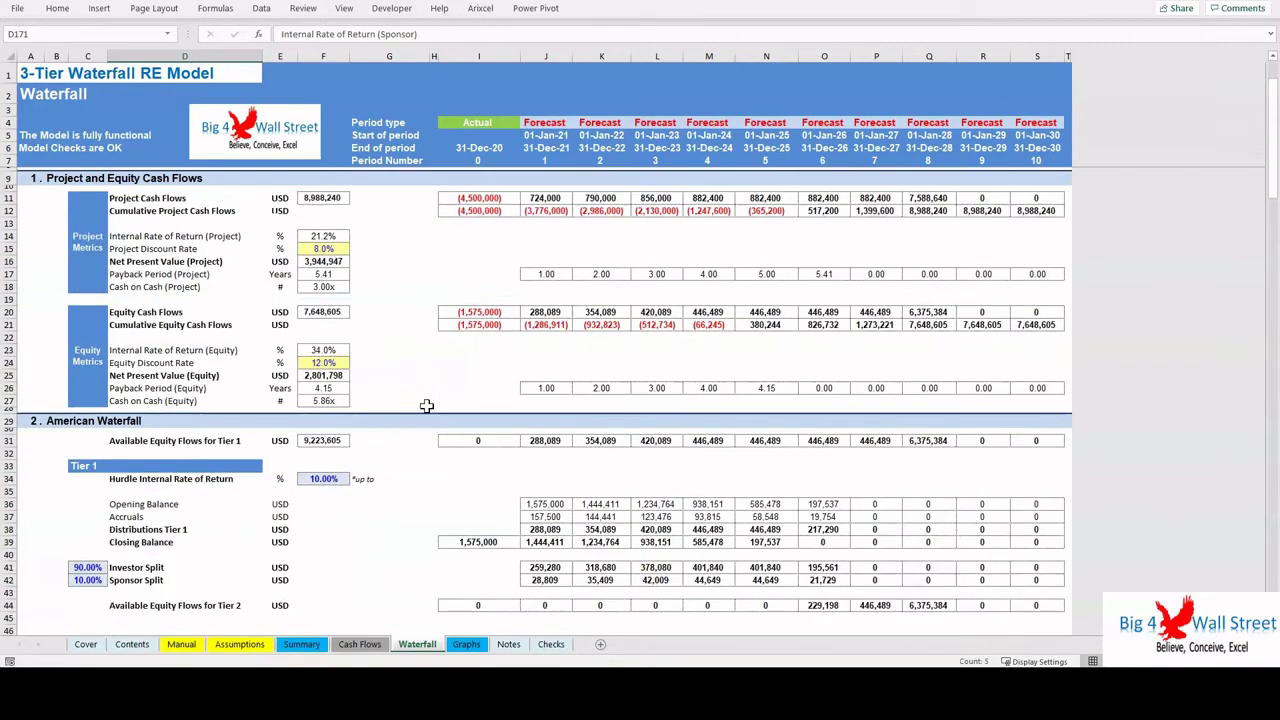
# Step: On Summary, highlight the American and European waterfall result blocks side by side, then open Graphs
pyautogui.click(299, 644)
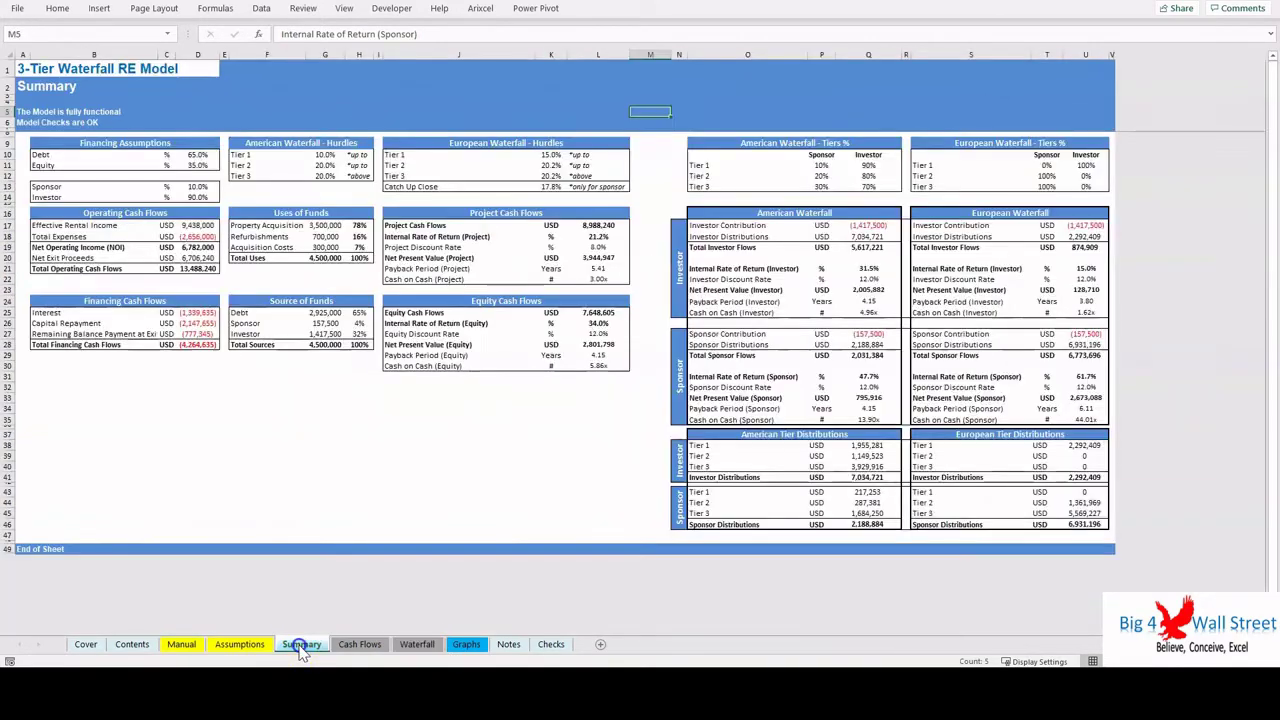
pyautogui.keyDown('ctrl'); pyautogui.scroll(1, 633, 470); pyautogui.keyUp('ctrl')
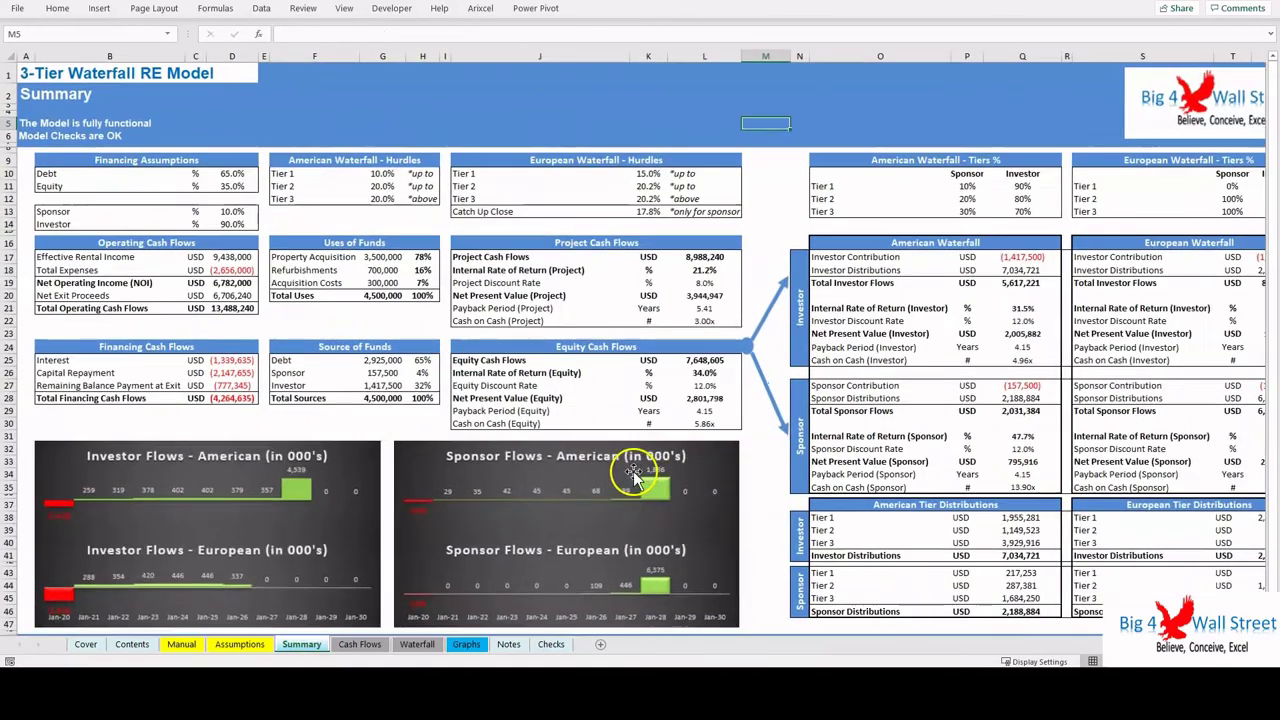
pyautogui.click(1167, 660)
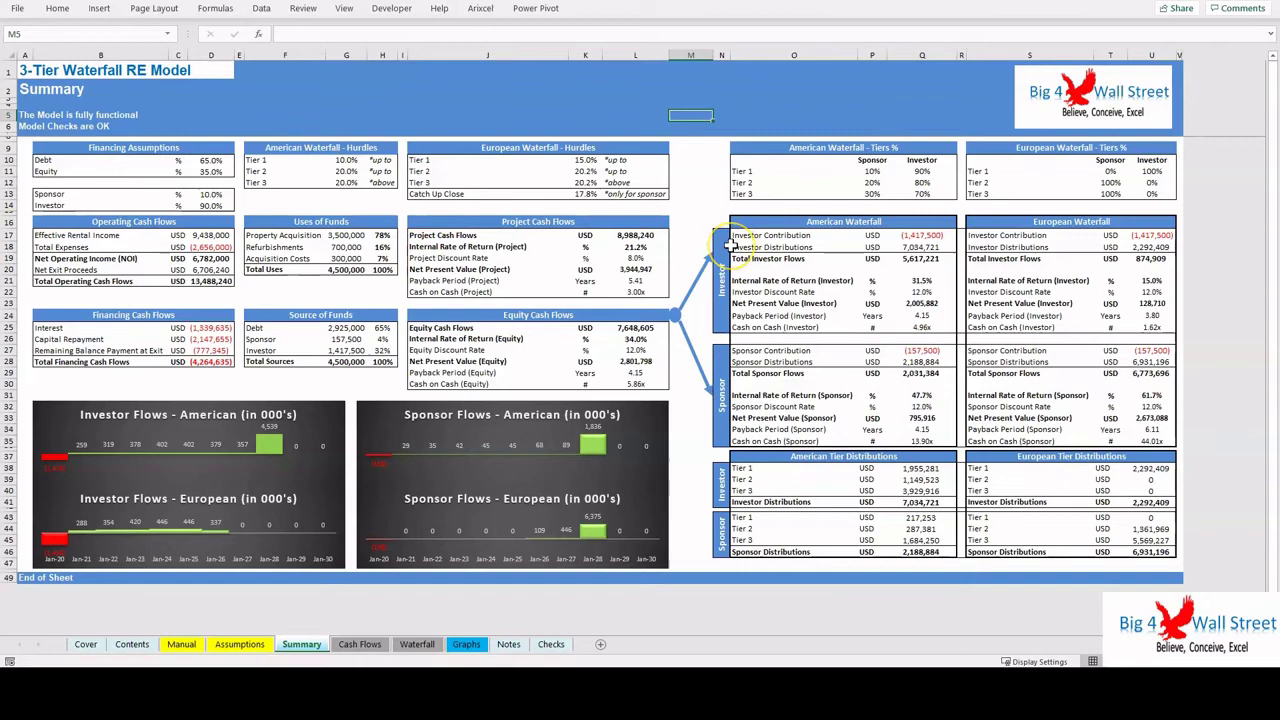
pyautogui.moveTo(846, 221); pyautogui.dragTo(857, 520)
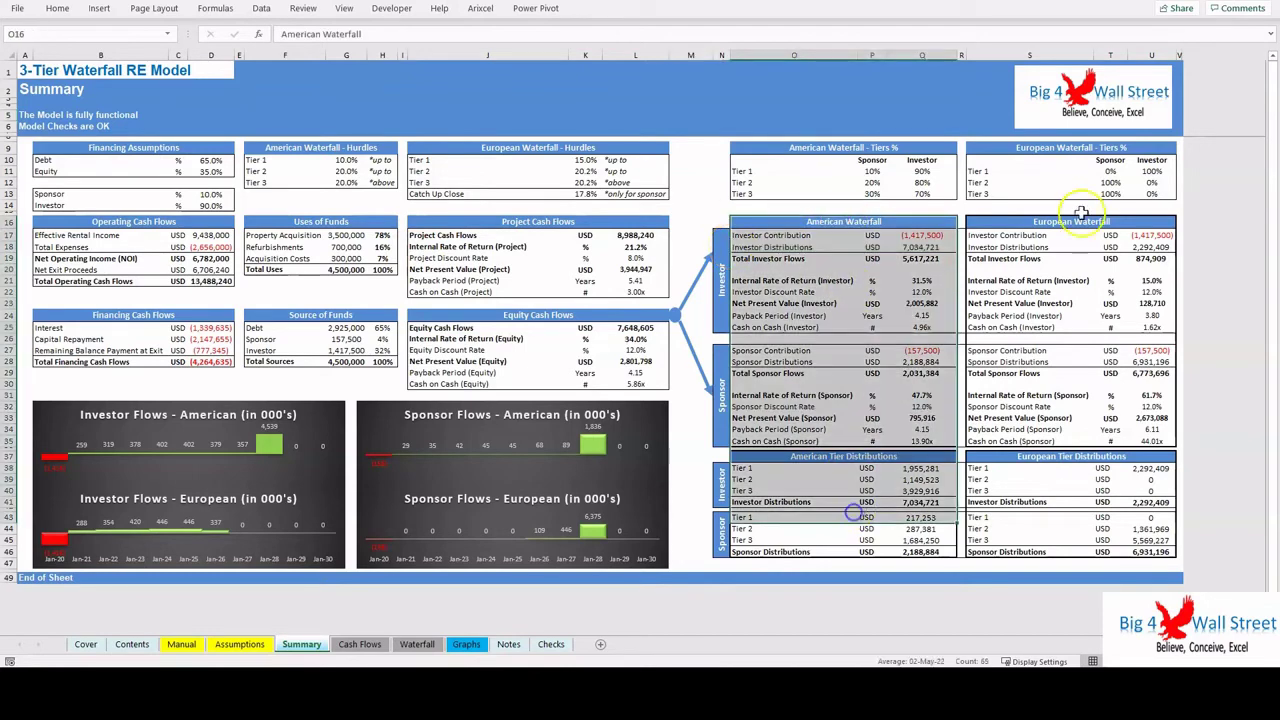
pyautogui.moveTo(1088, 223); pyautogui.dragTo(1094, 503)
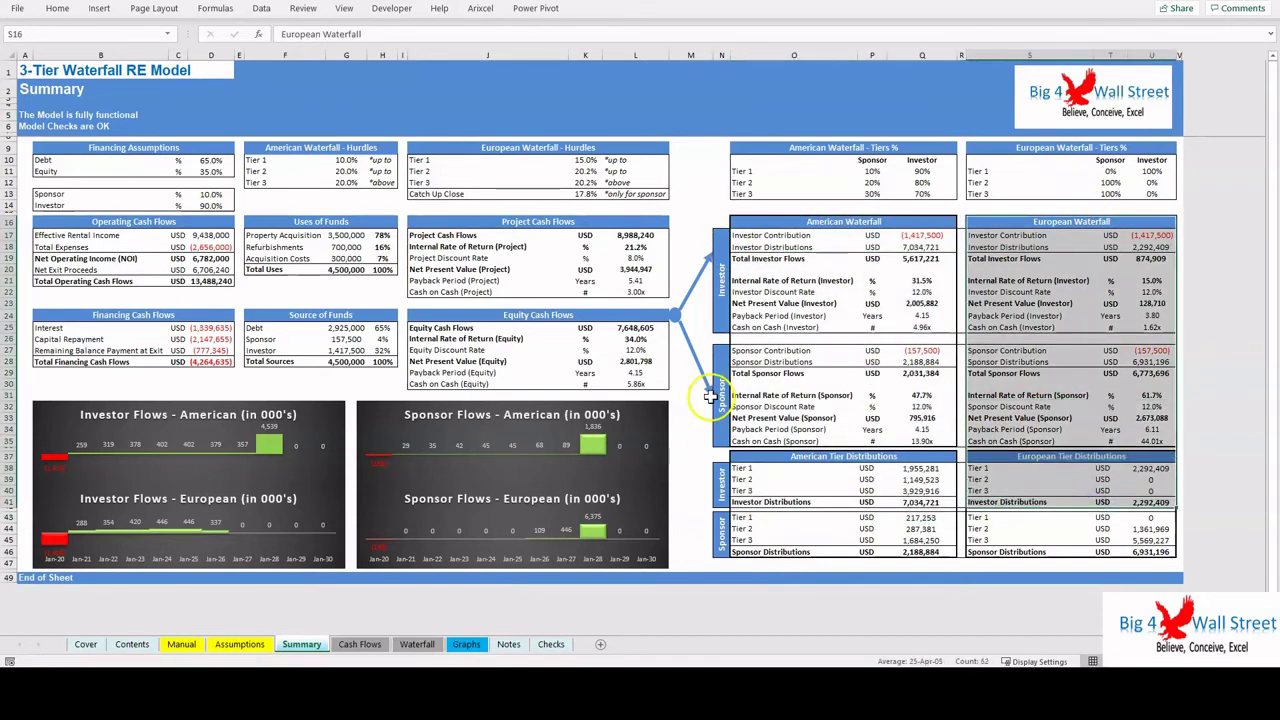
pyautogui.click(683, 442)
pyautogui.click(466, 644)
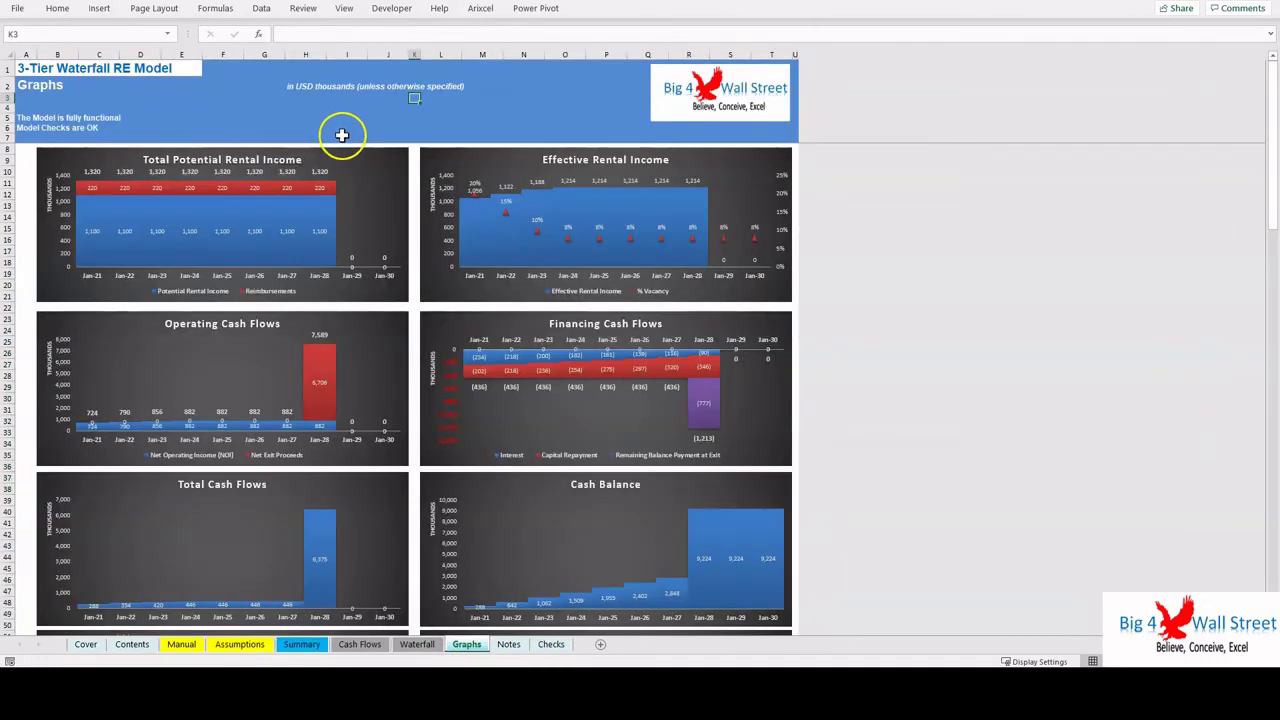
pyautogui.scroll(-4, 345, 190)
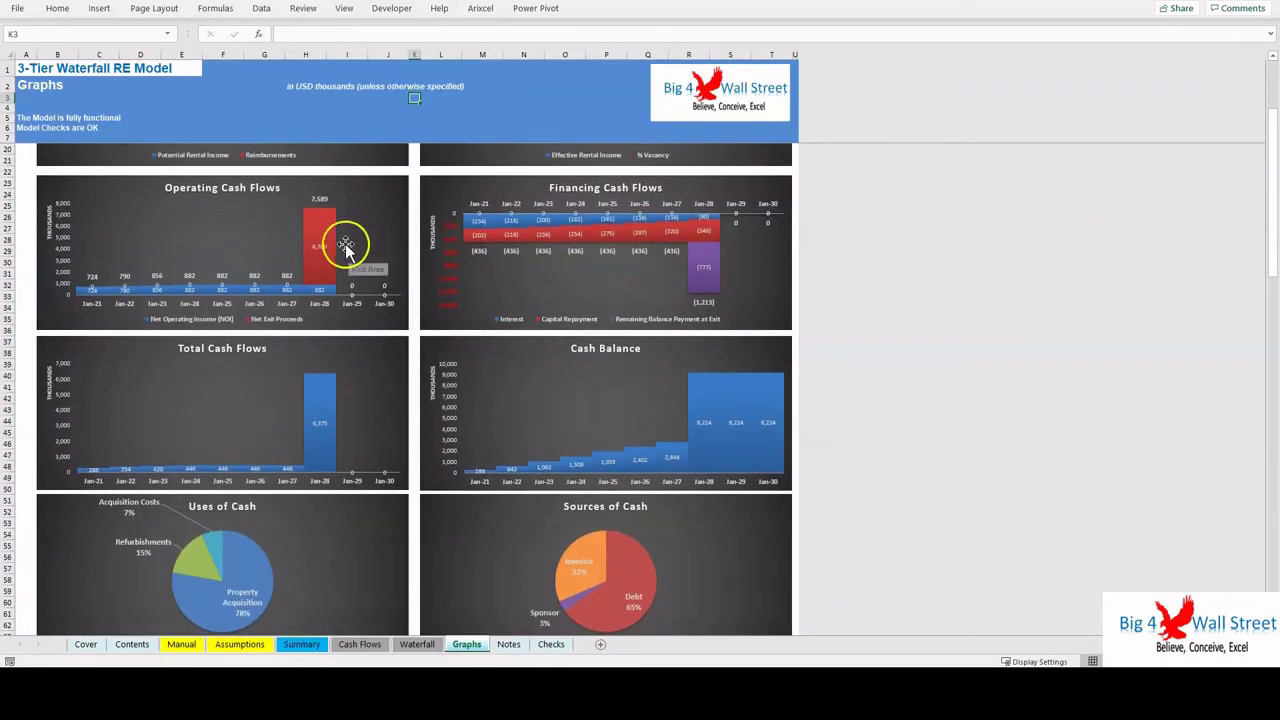
pyautogui.scroll(-7, 247, 272)
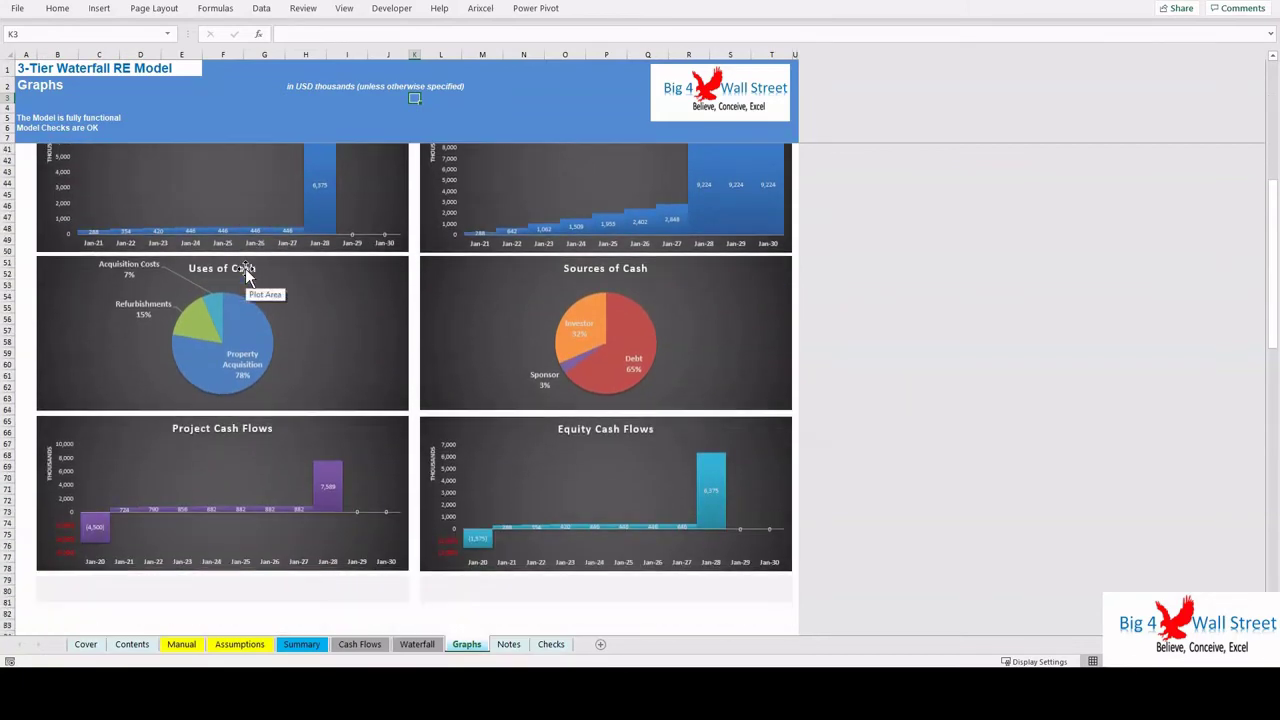
pyautogui.scroll(-5, 286, 280)
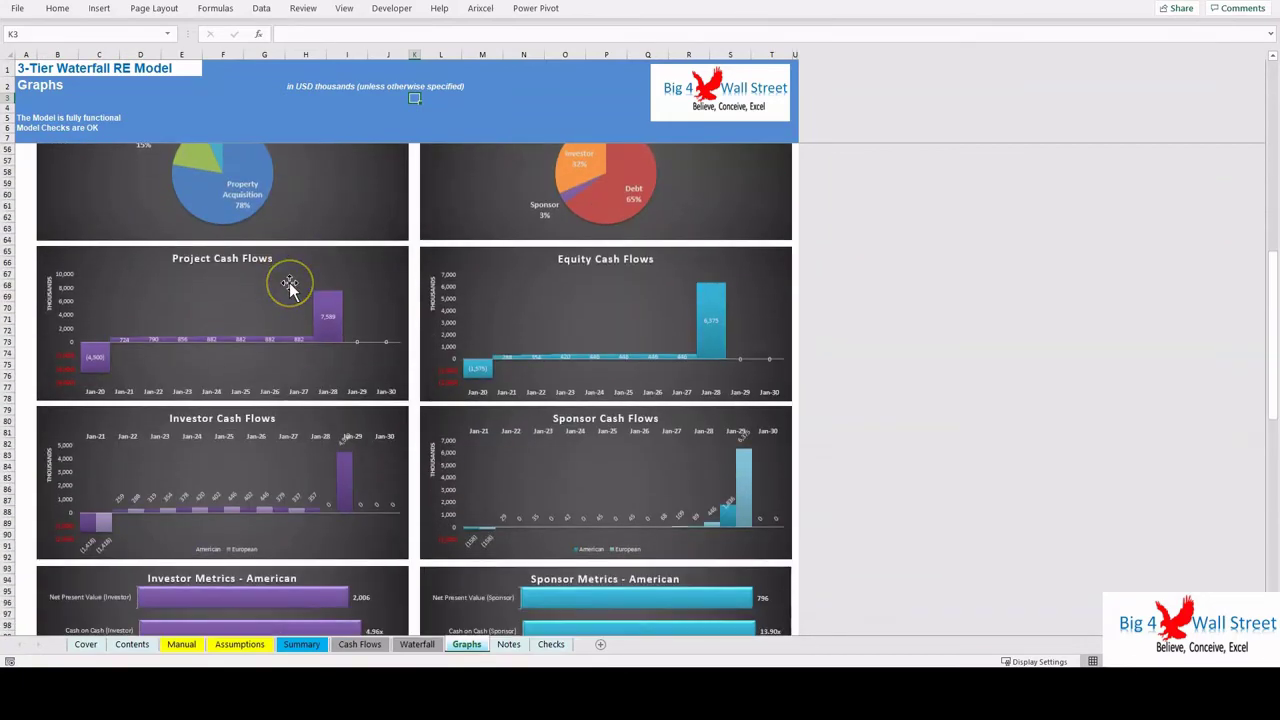
pyautogui.scroll(-5, 300, 260)
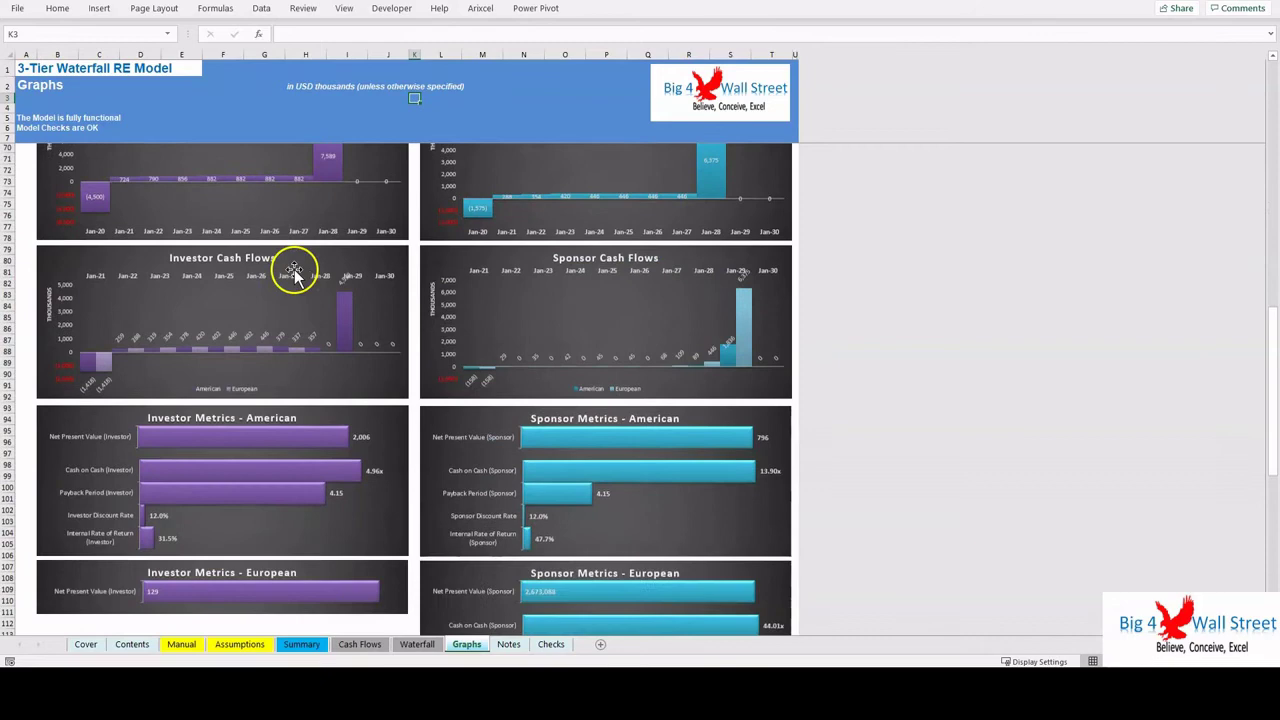
pyautogui.scroll(-5, 296, 275)
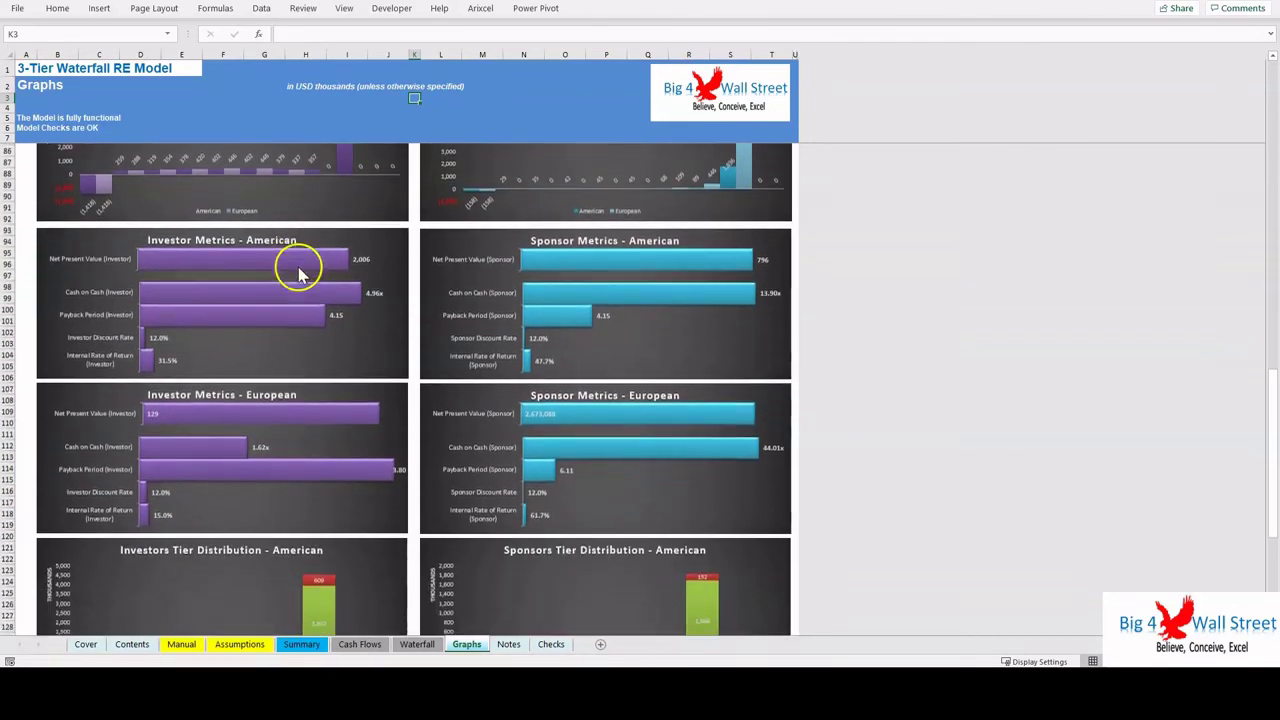
pyautogui.moveTo(298, 272)
pyautogui.scroll(-3, 298, 272)
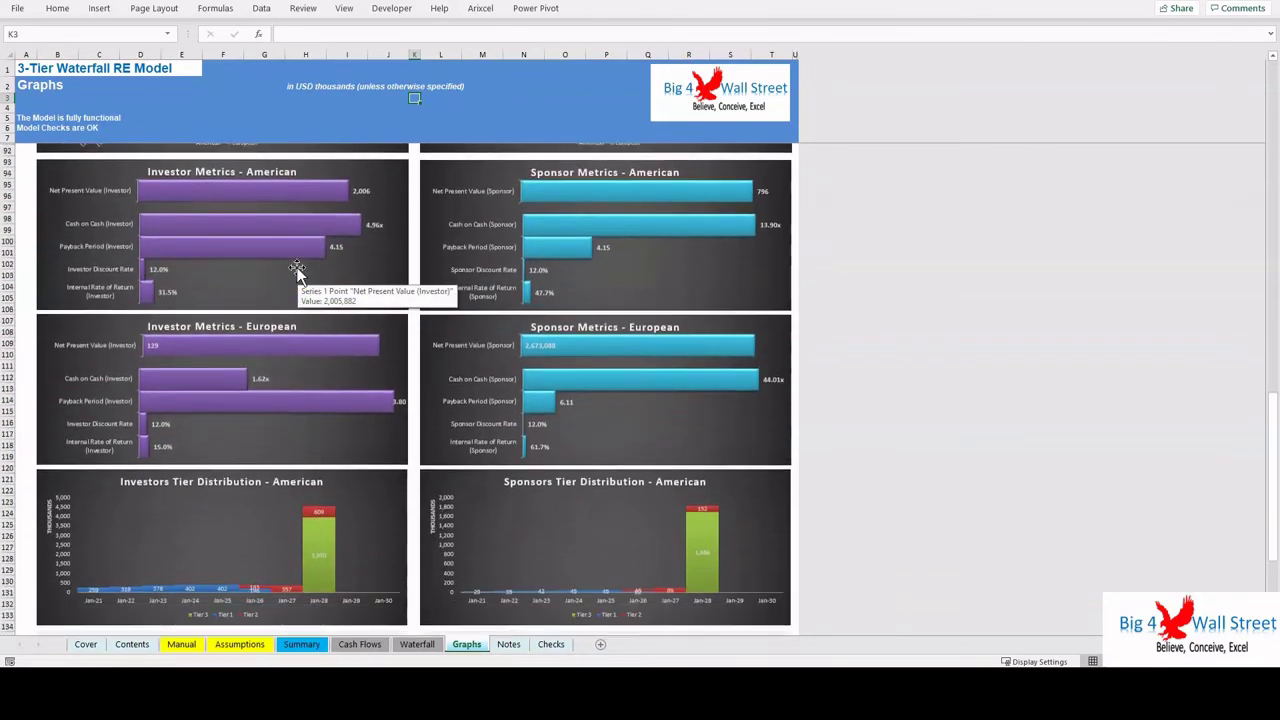
pyautogui.click(314, 229)
pyautogui.scroll(2, 320, 232)
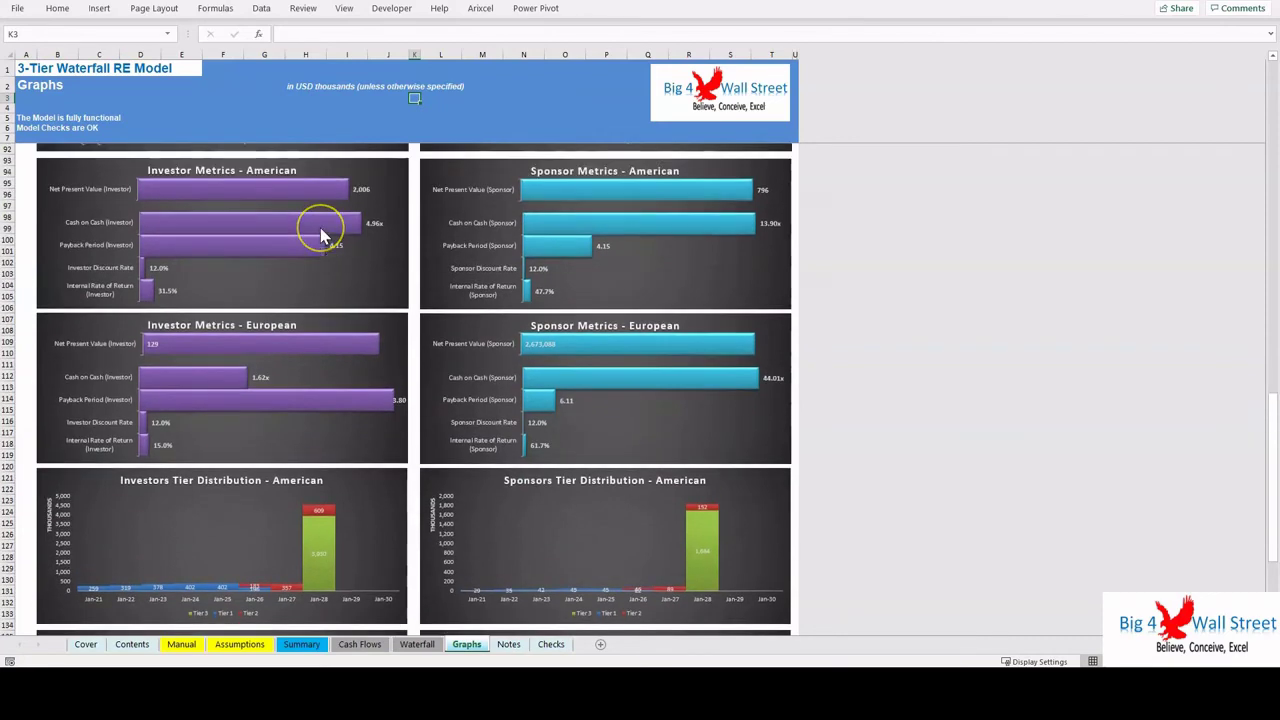
pyautogui.scroll(-7, 320, 238)
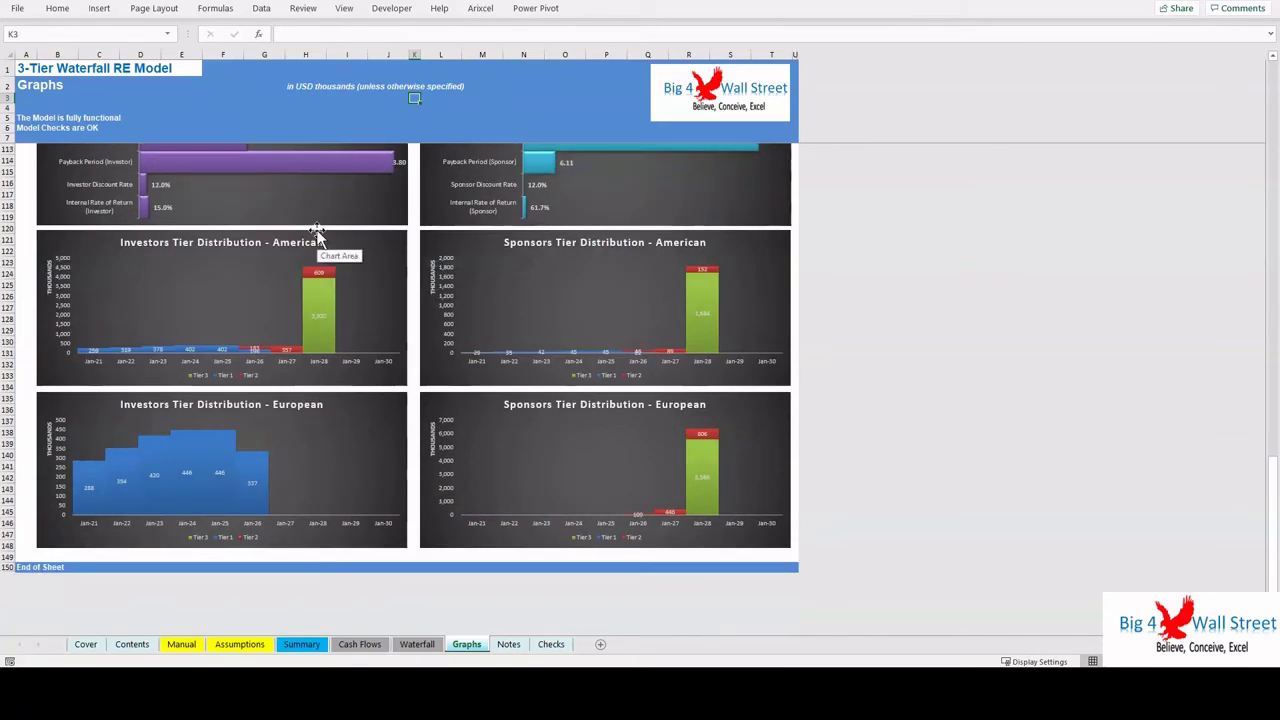
pyautogui.scroll(8, 320, 250)
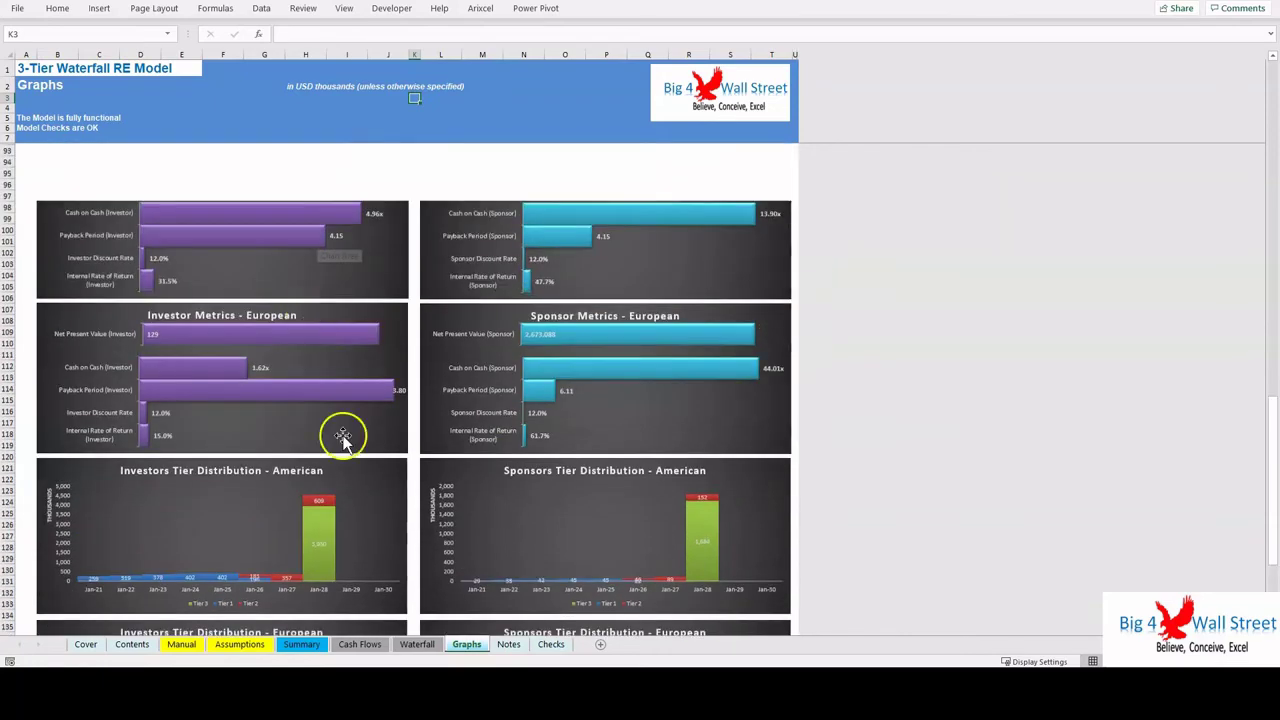
# Step: Switch to the Checks sheet to confirm all six checks read OK
pyautogui.click(549, 645)
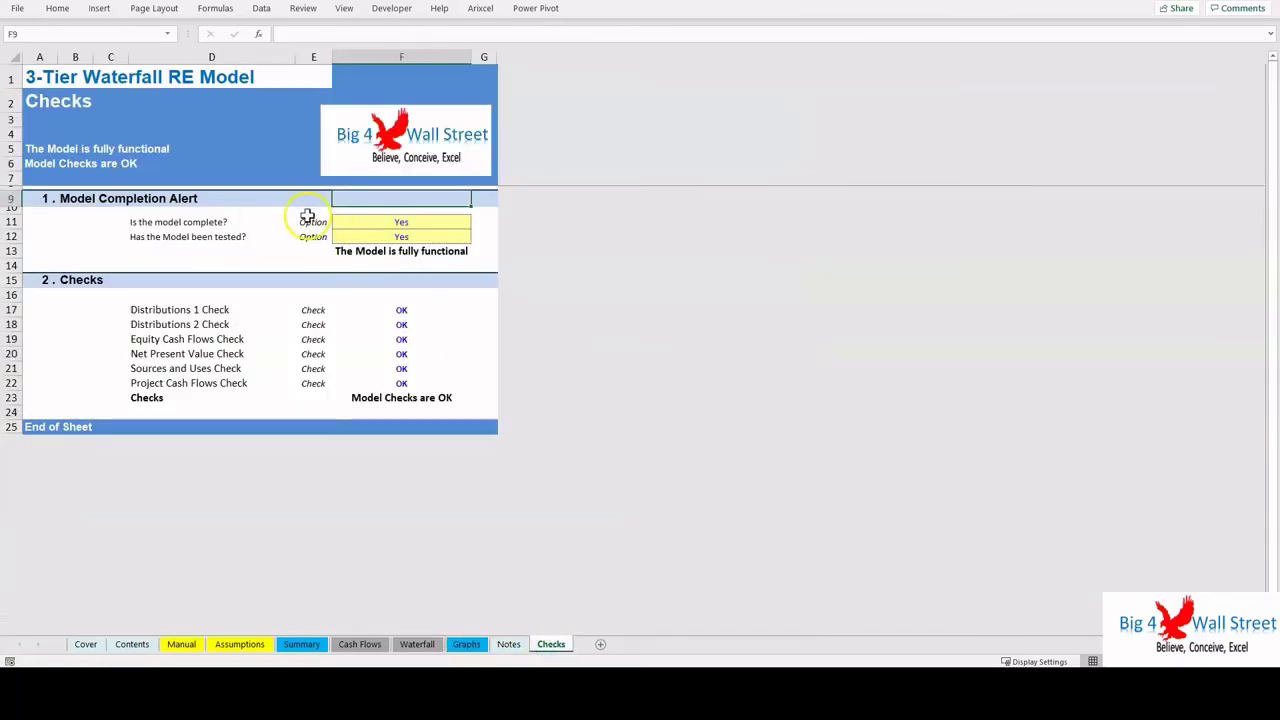